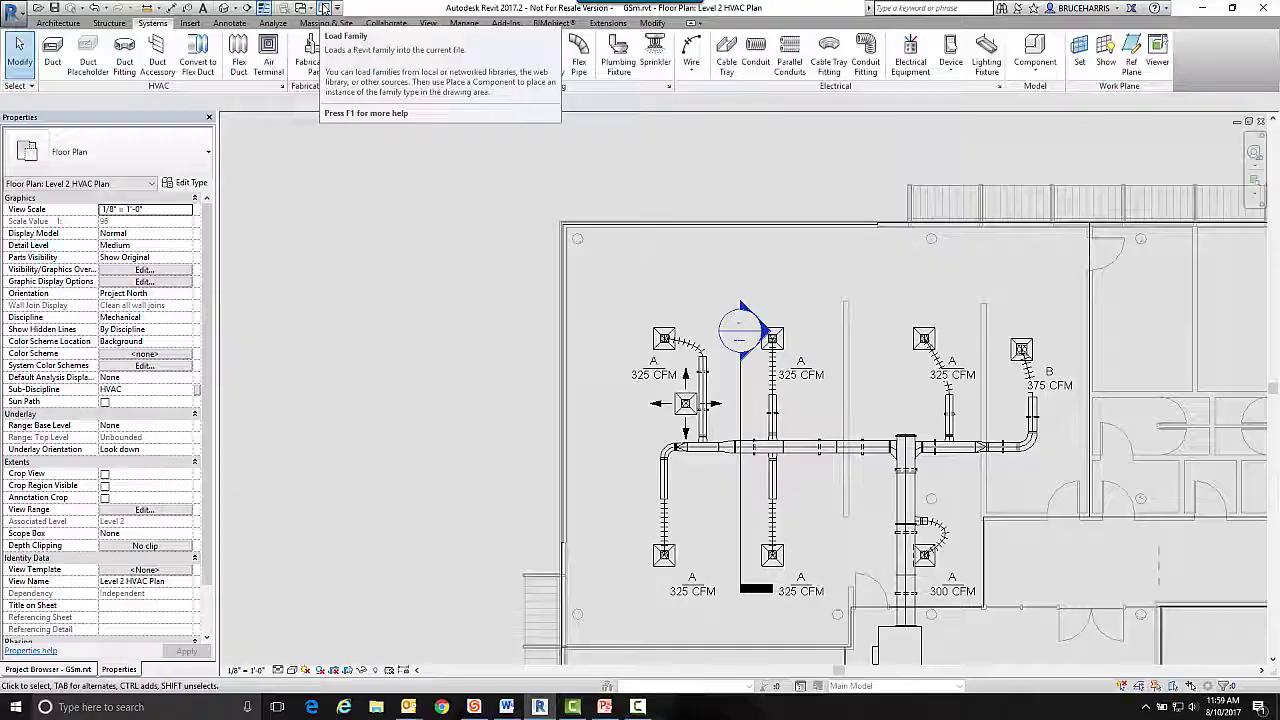
Load the family PKFY-P15-20-25VBM-E-INT.rfa from the Downloads folder, sorting the files by date modified to find it
click(325, 8)
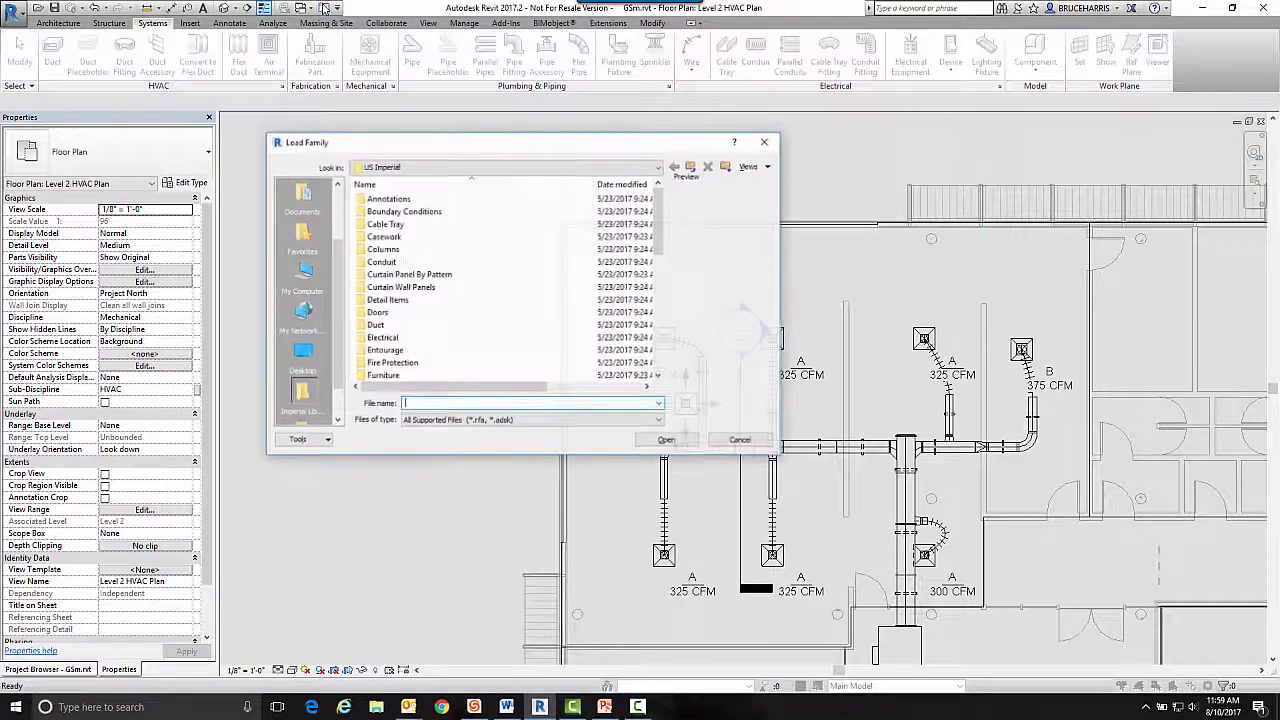
click(301, 278)
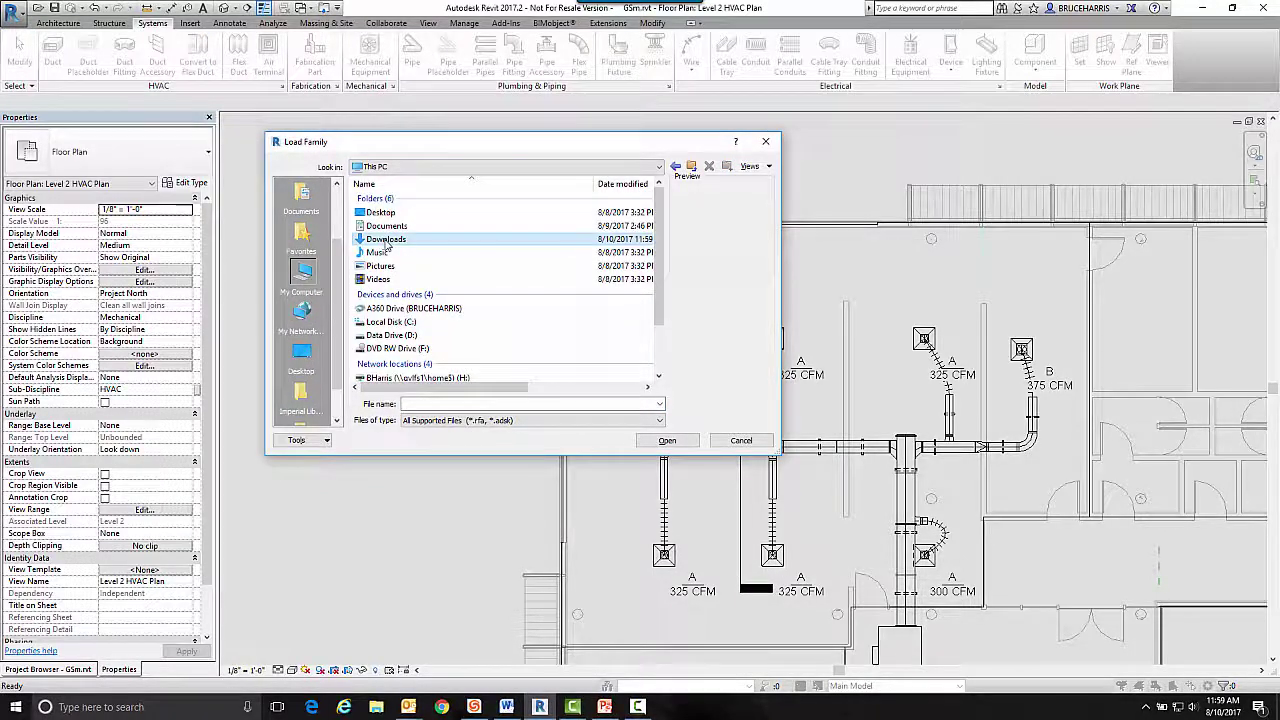
double_click(519, 240)
click(622, 184)
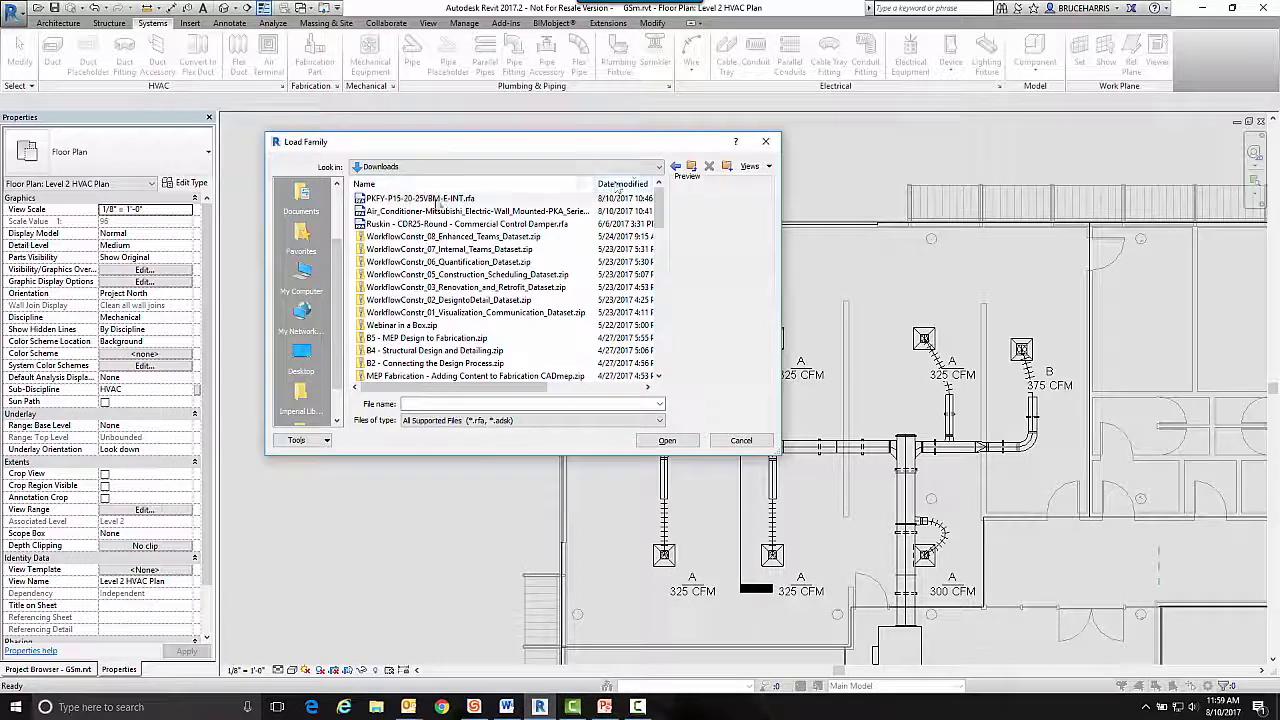
click(424, 199)
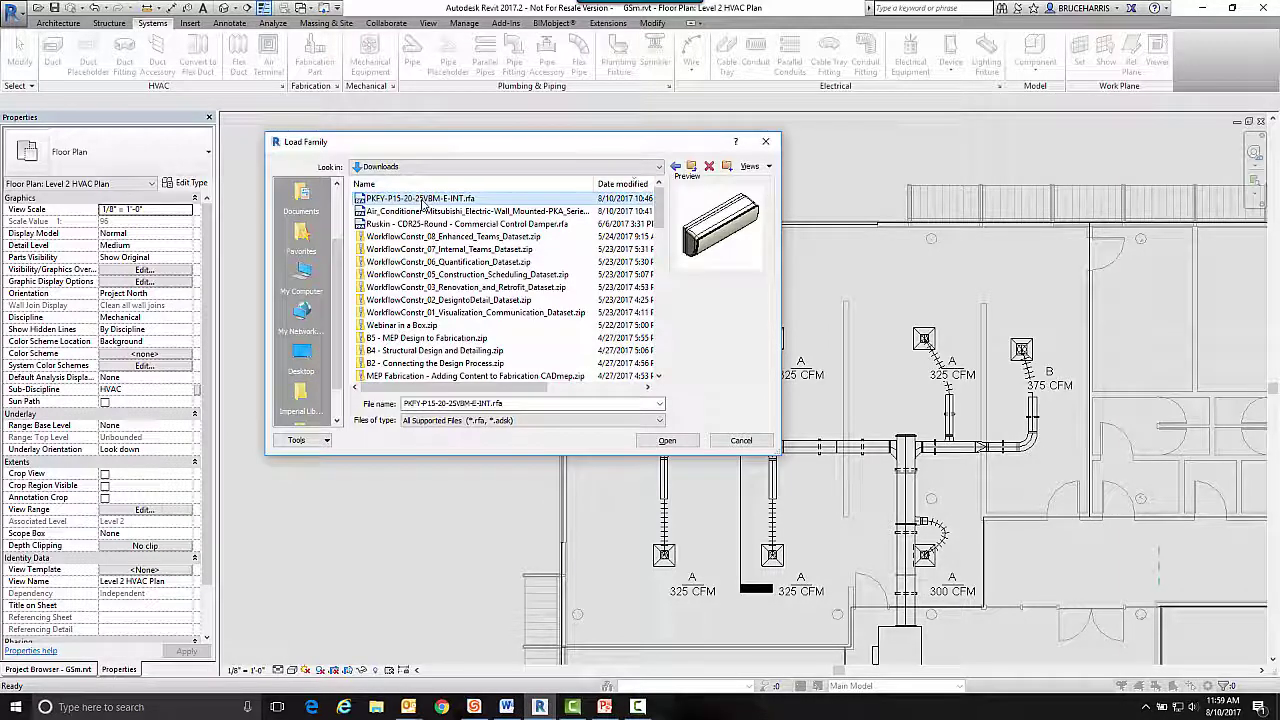
click(663, 441)
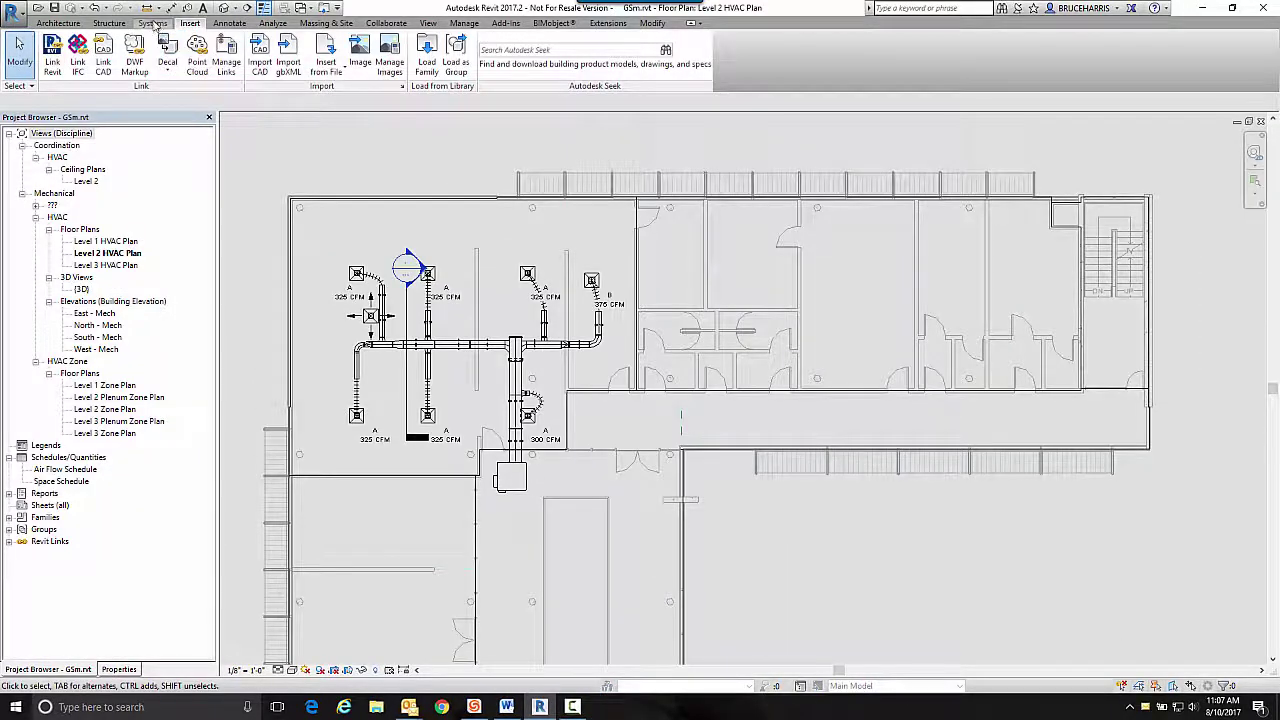
Try to place the loaded mechanical equipment on the linked model's wall between the two upper rooms of the Level 2 HVAC Plan
click(153, 23)
click(371, 55)
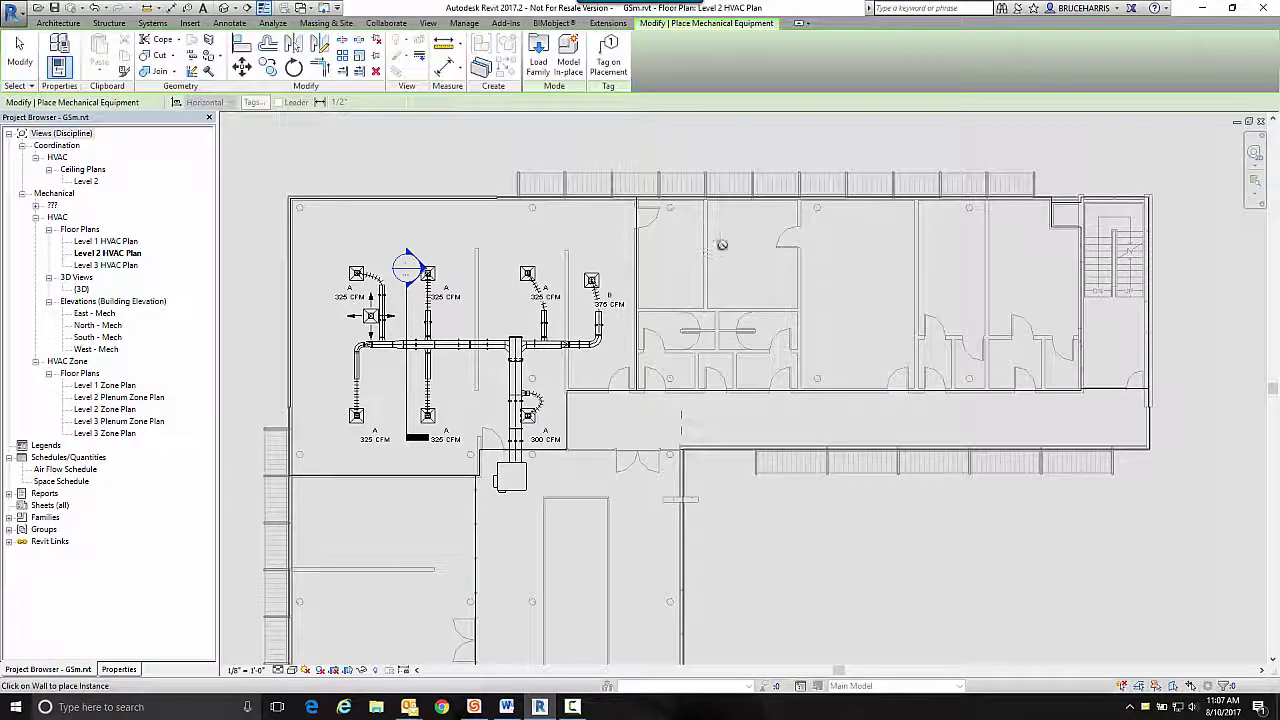
scroll(708, 248, up, 5)
scroll(707, 295, up, 3)
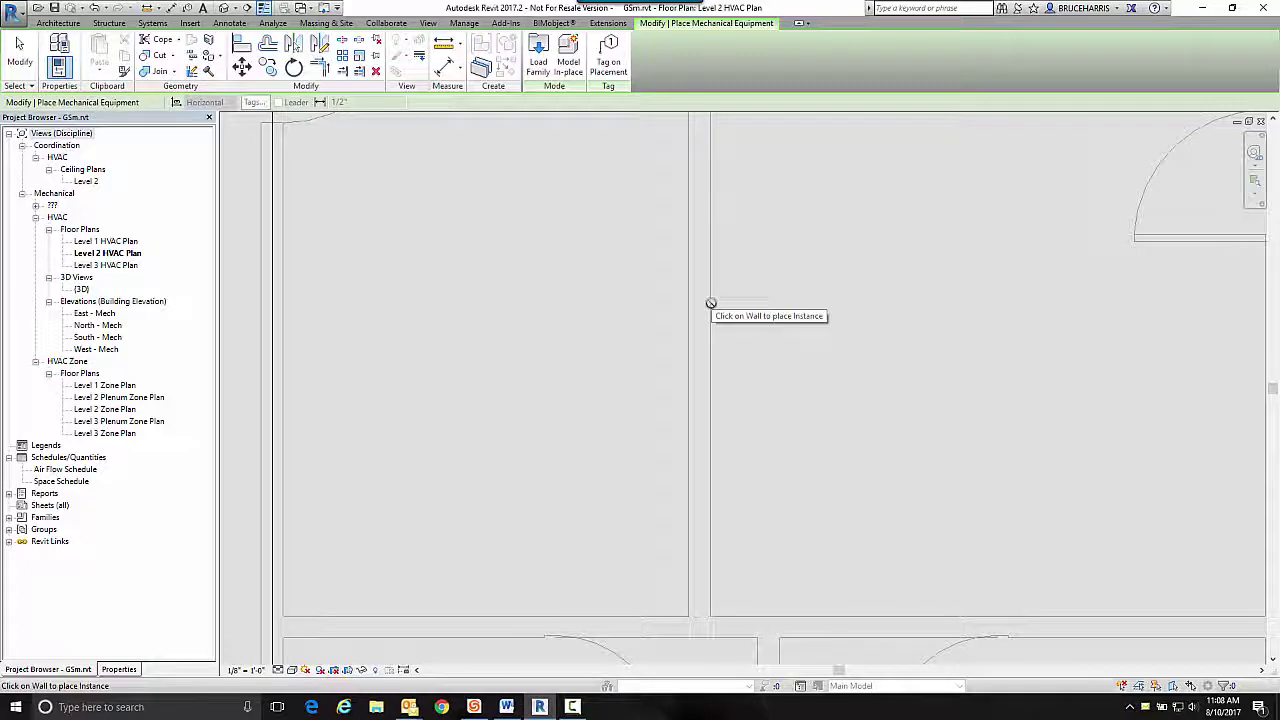
scroll(710, 303, down, 3)
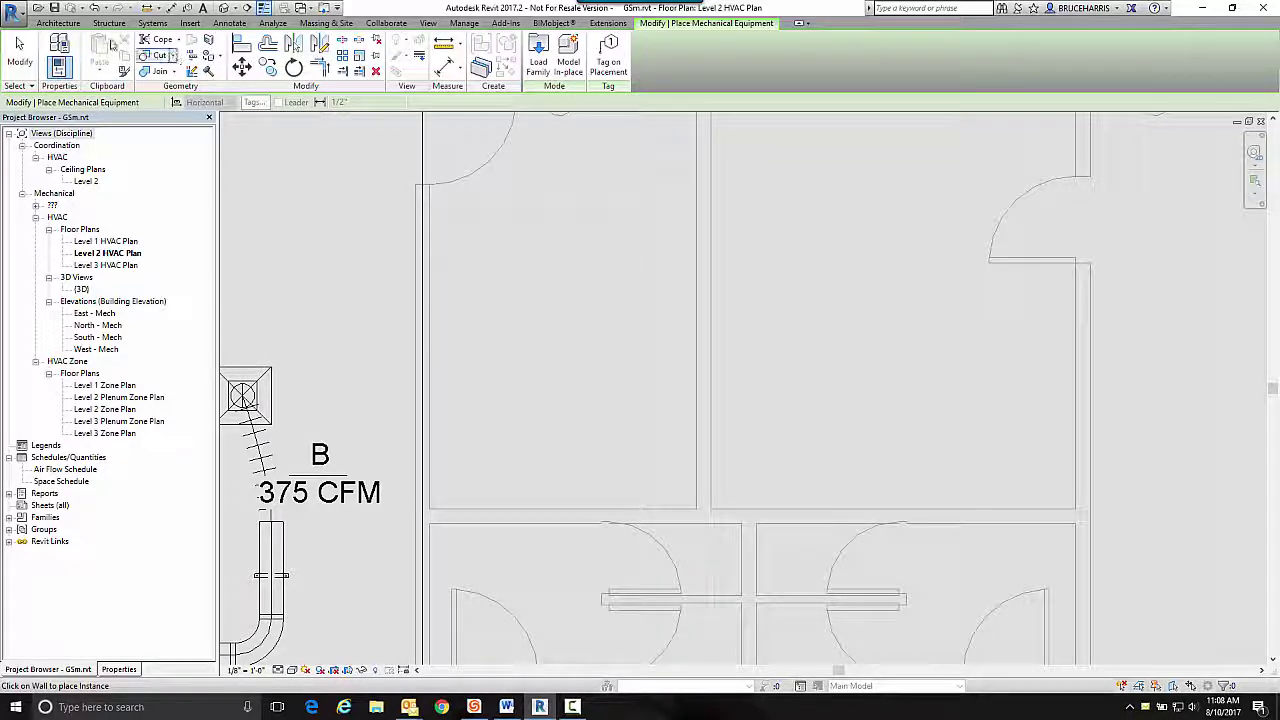
Draw a short vertical wall inside the room right of the 375 CFM diffuser, with a 20' 0" unconnected height
click(58, 22)
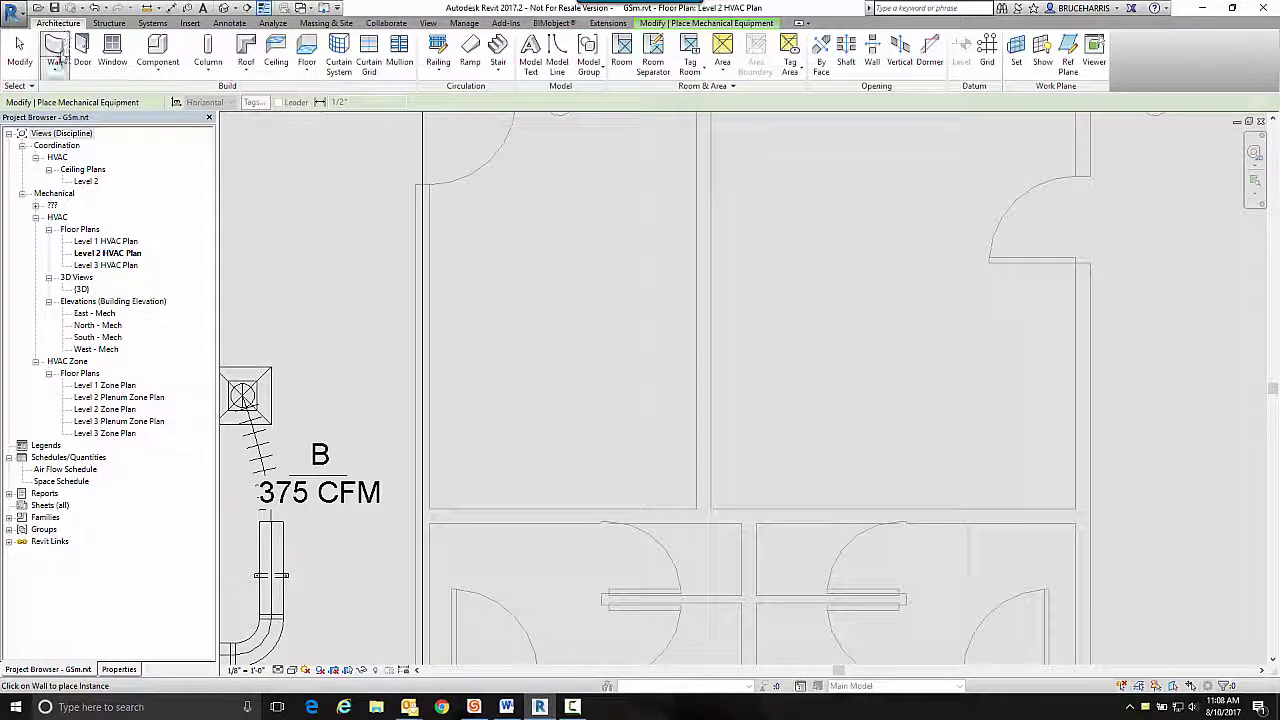
click(55, 55)
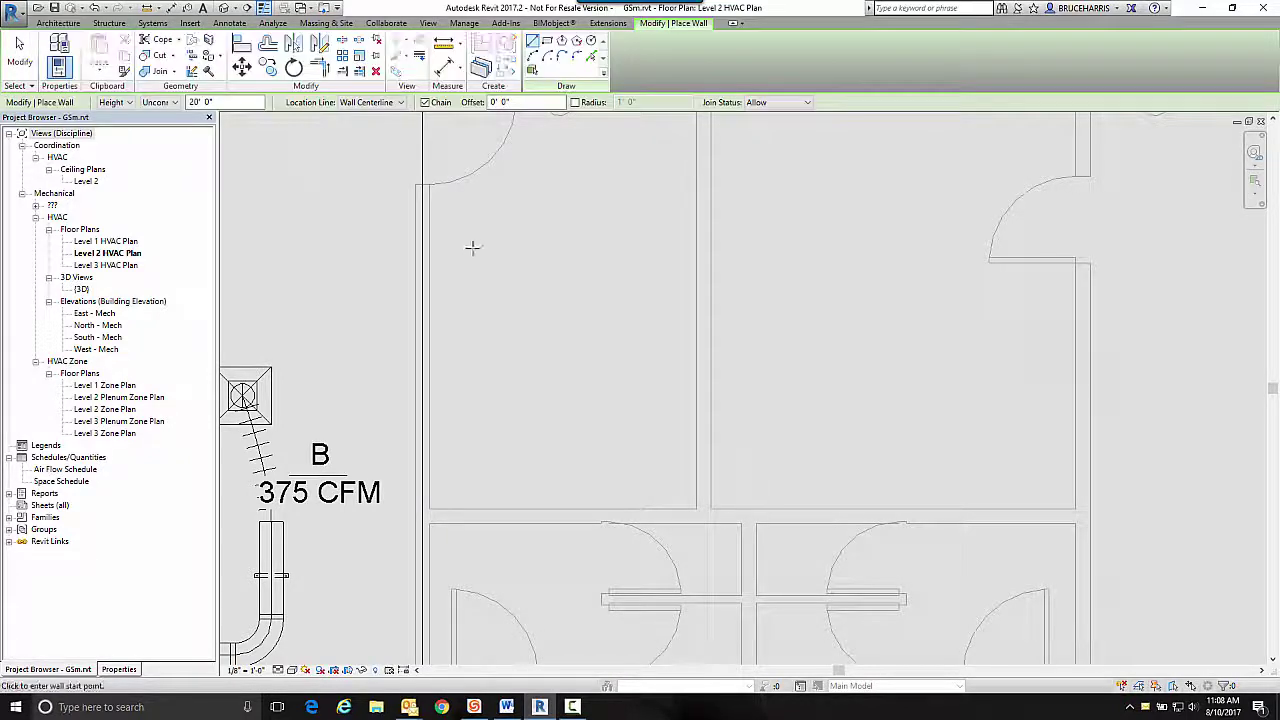
click(555, 228)
click(556, 332)
right_click(586, 342)
click(606, 346)
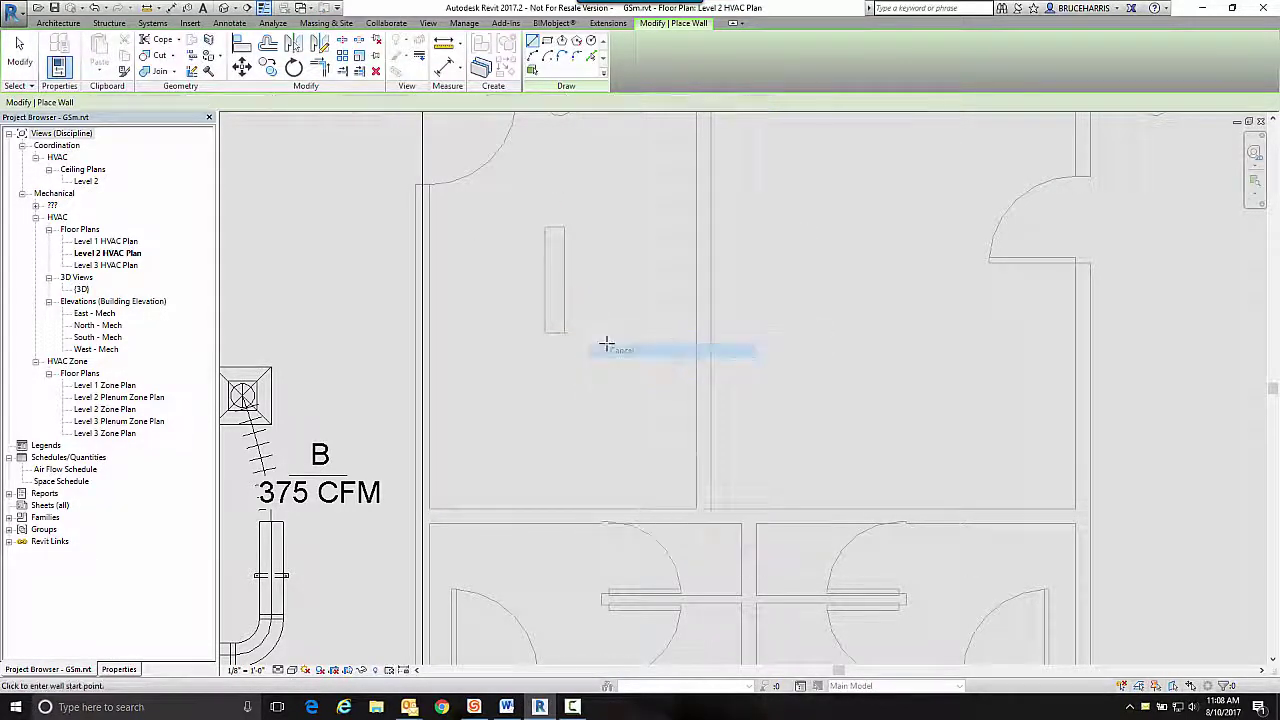
Place the mechanical equipment unit on the right face of the short wall, near its midpoint
click(150, 24)
click(384, 56)
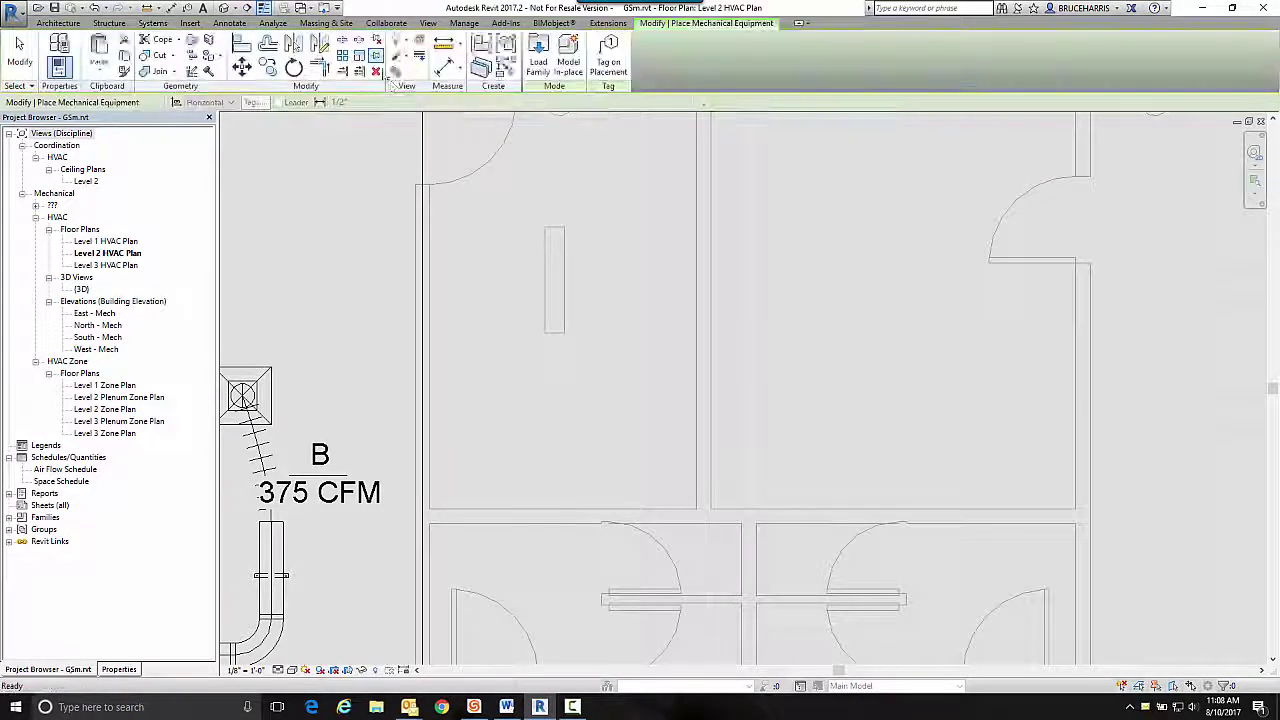
click(565, 280)
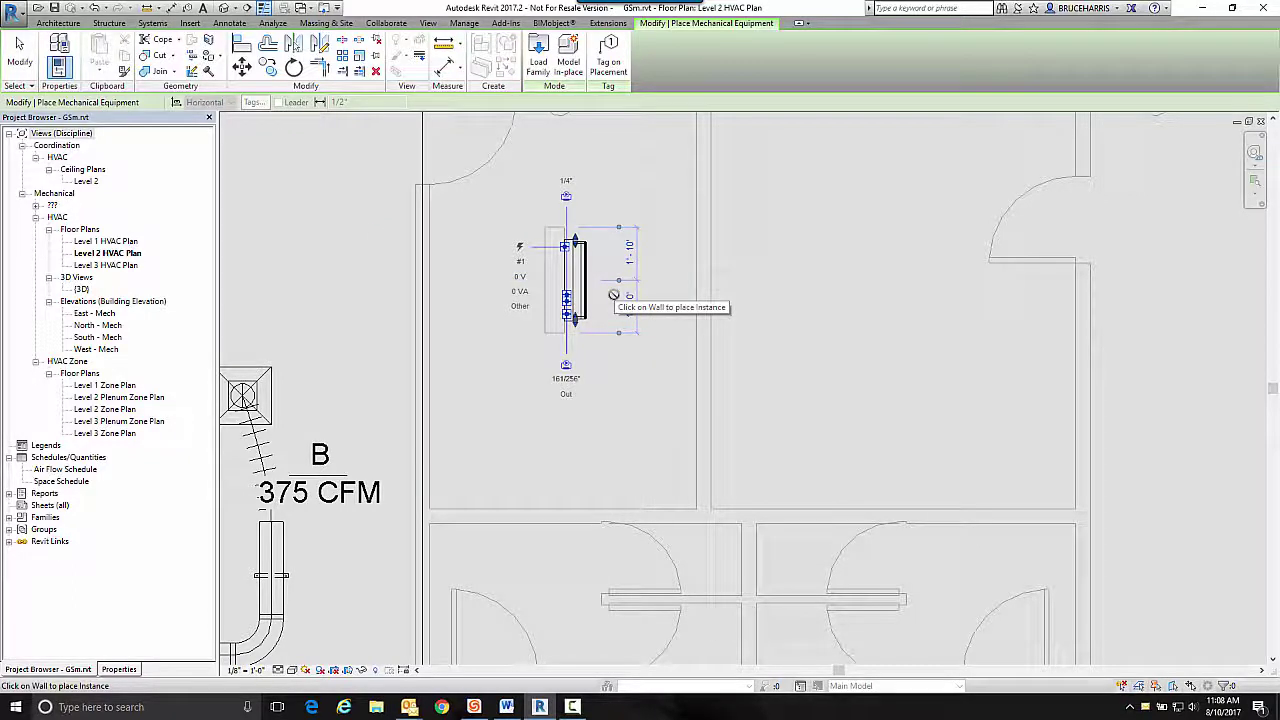
key(Escape)
key(Escape)
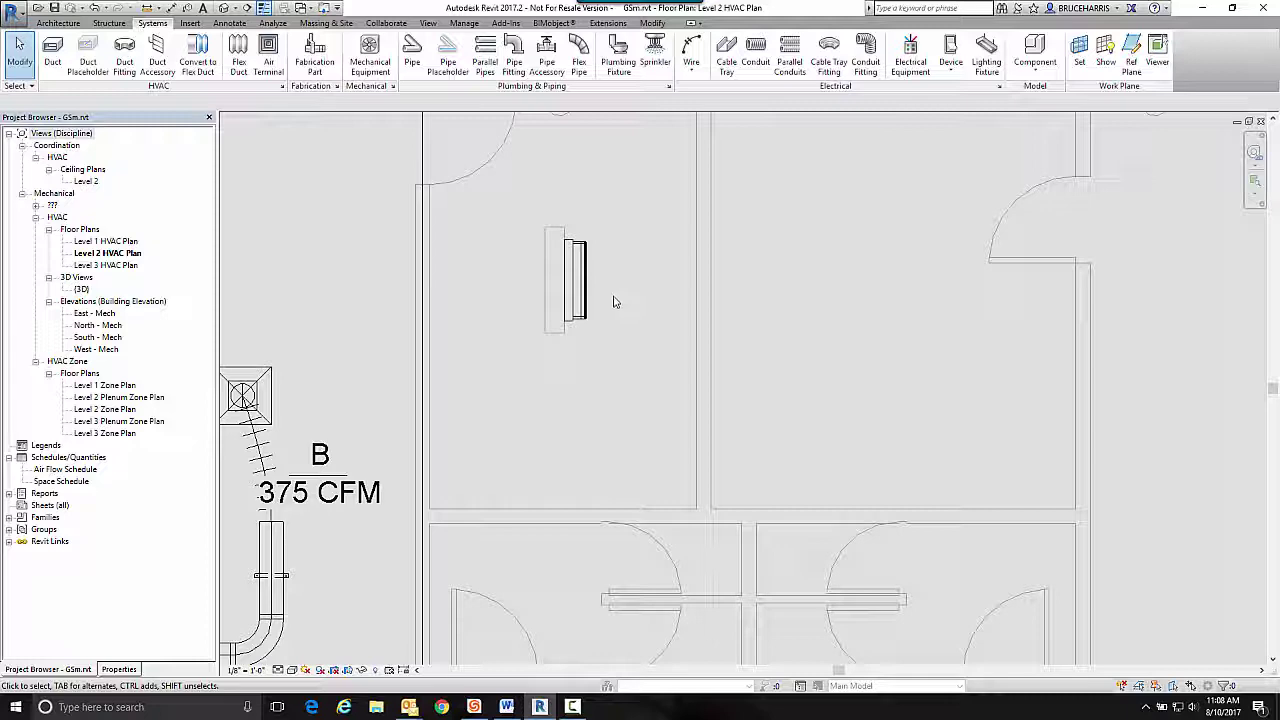
Open the placed unit's family for editing, examine the Host entry in its category and parameters, and close it without saving
click(587, 280)
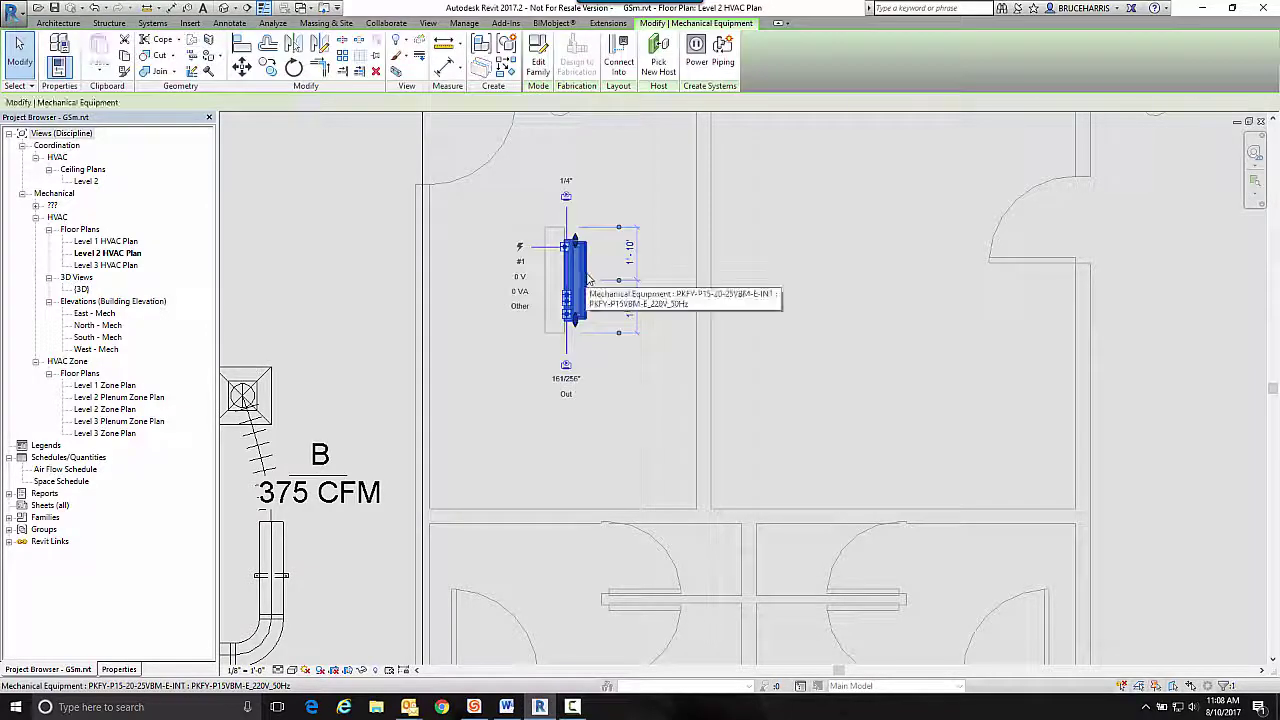
click(538, 60)
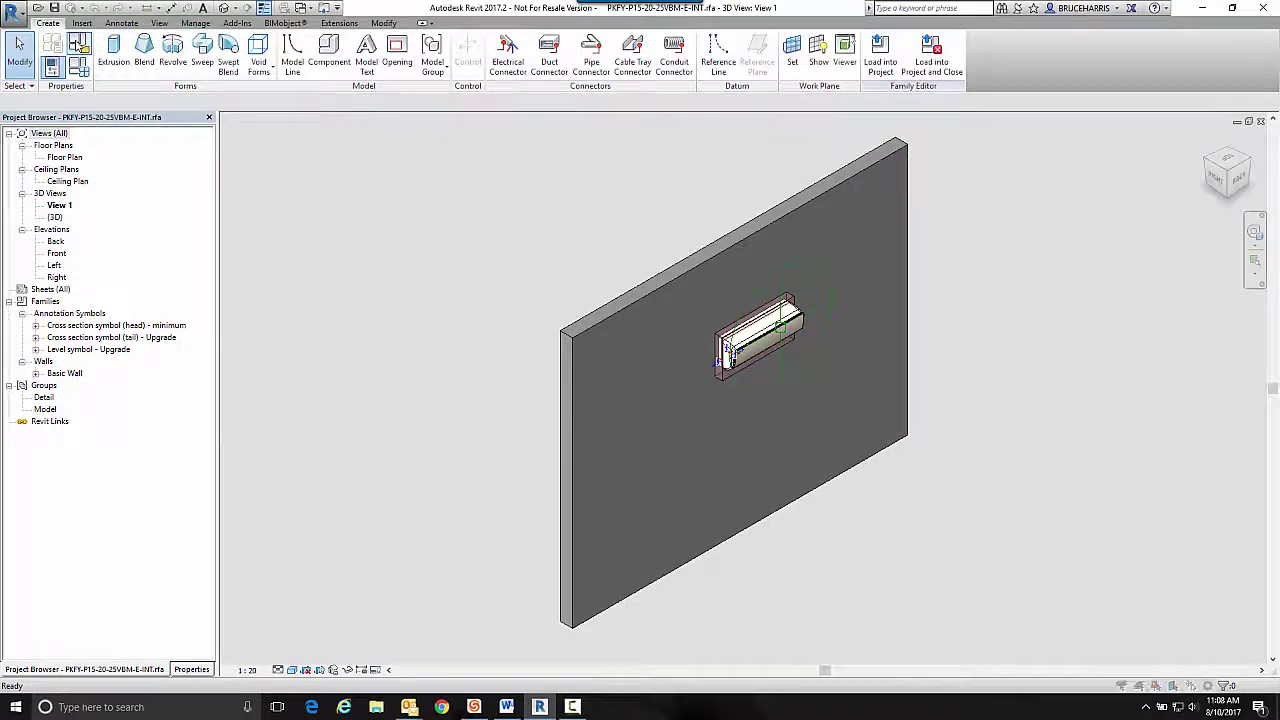
click(78, 44)
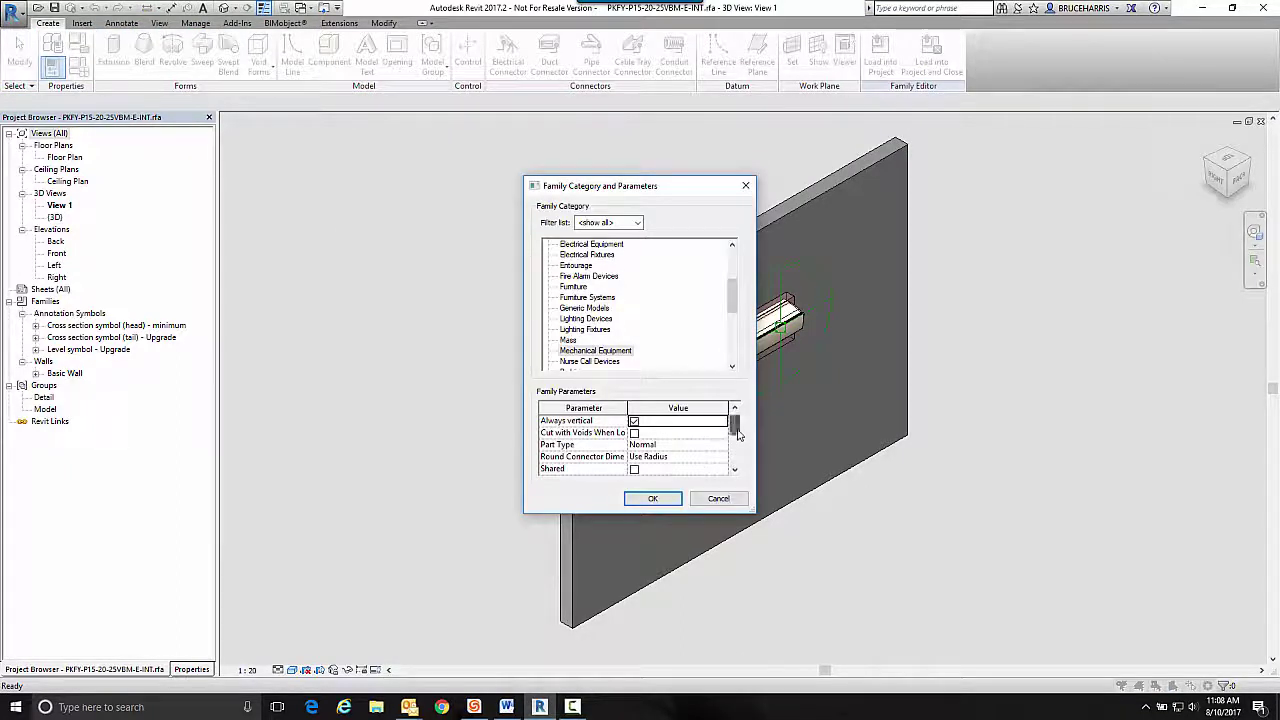
scroll(730, 446, down, 3)
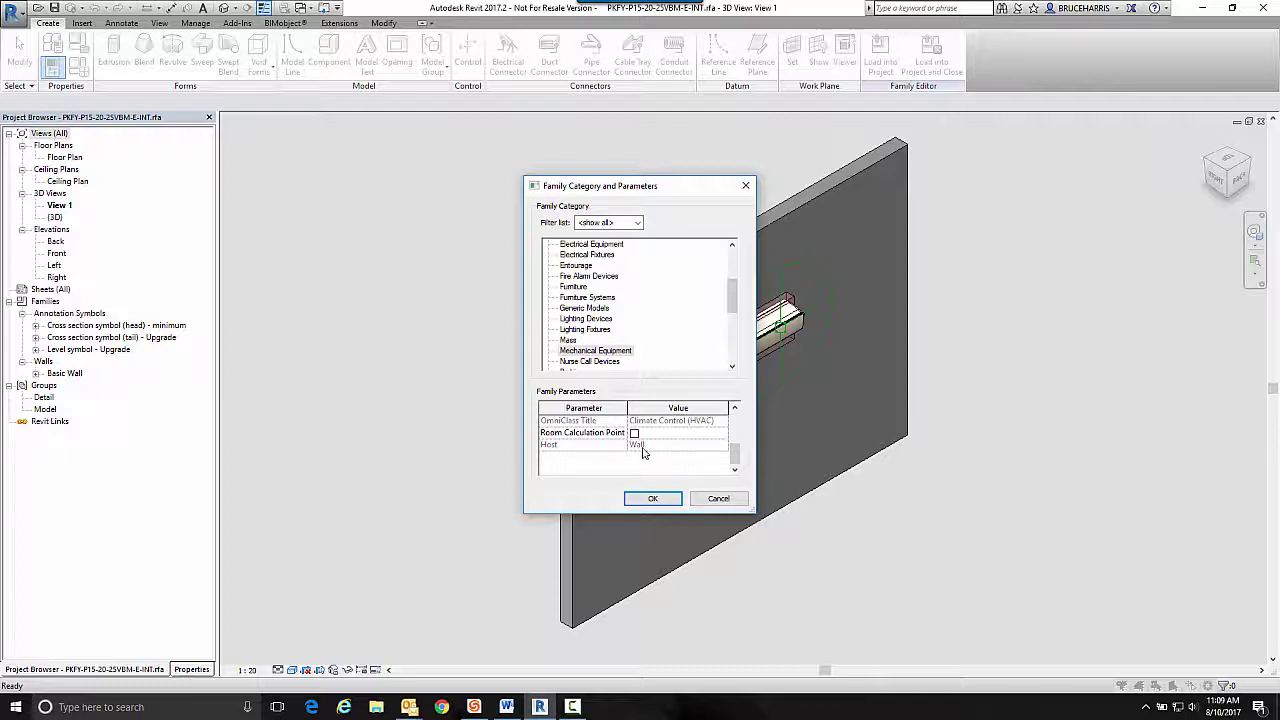
click(652, 498)
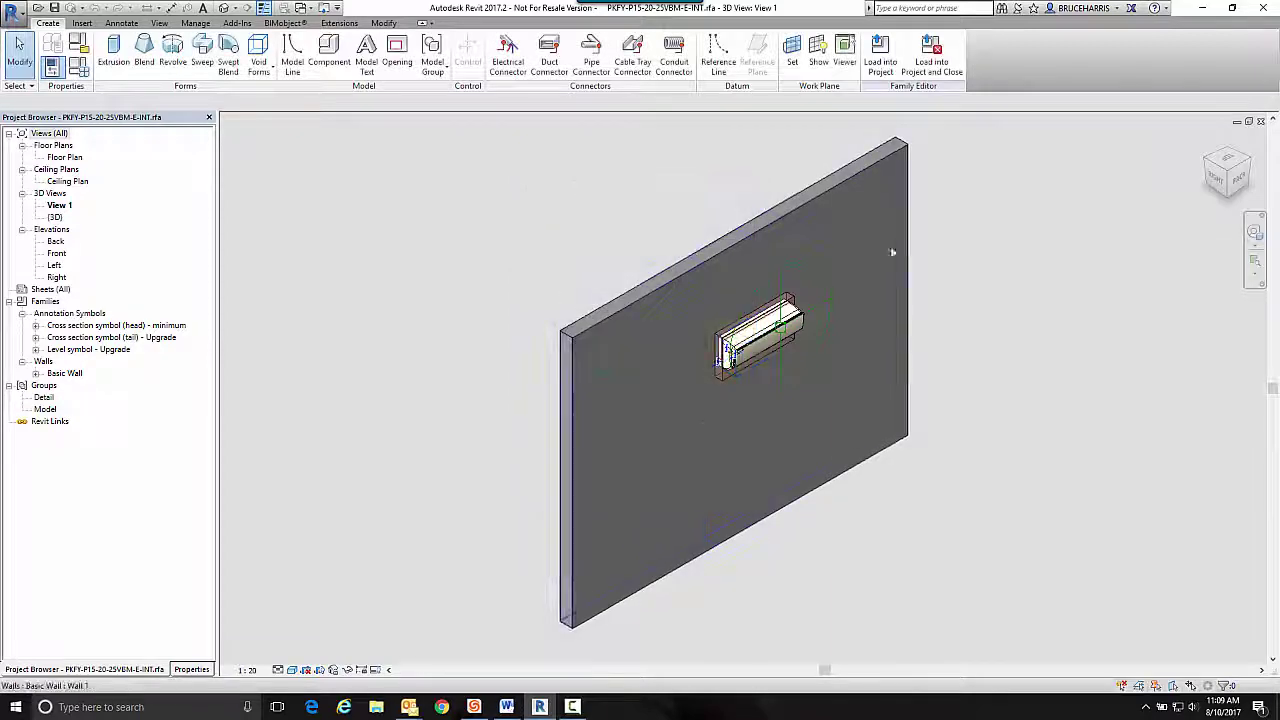
click(1261, 120)
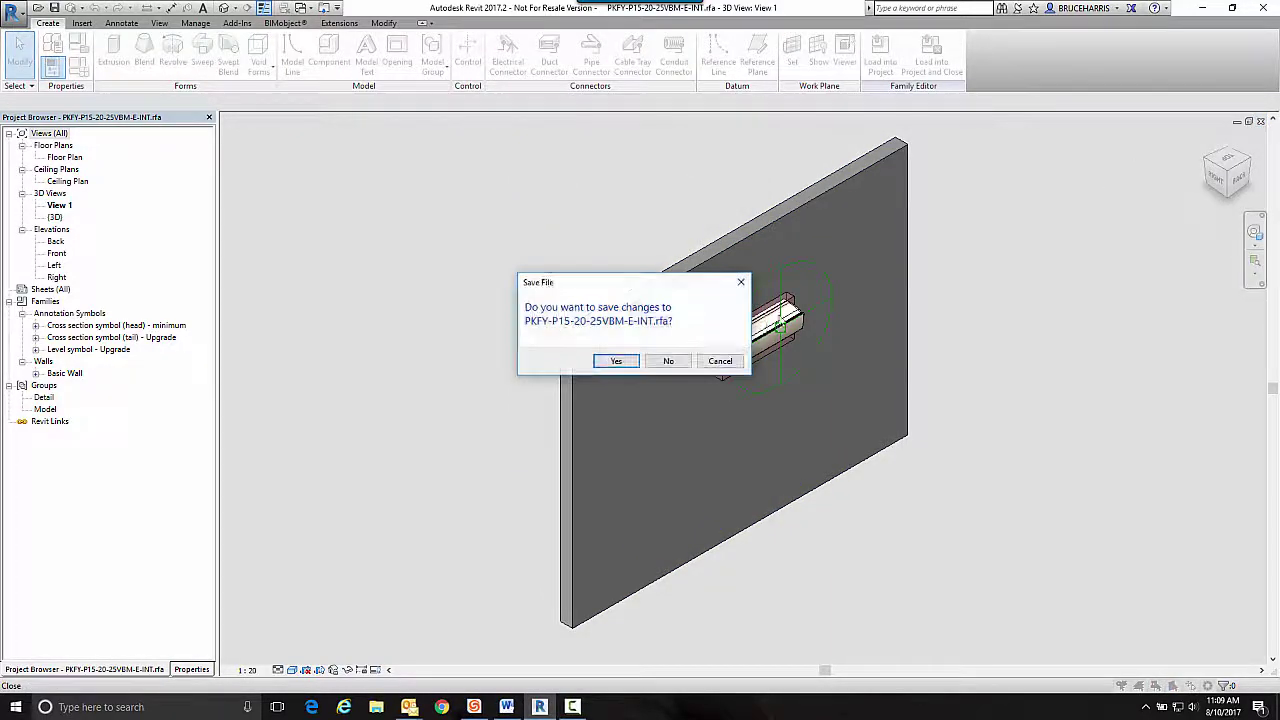
click(668, 361)
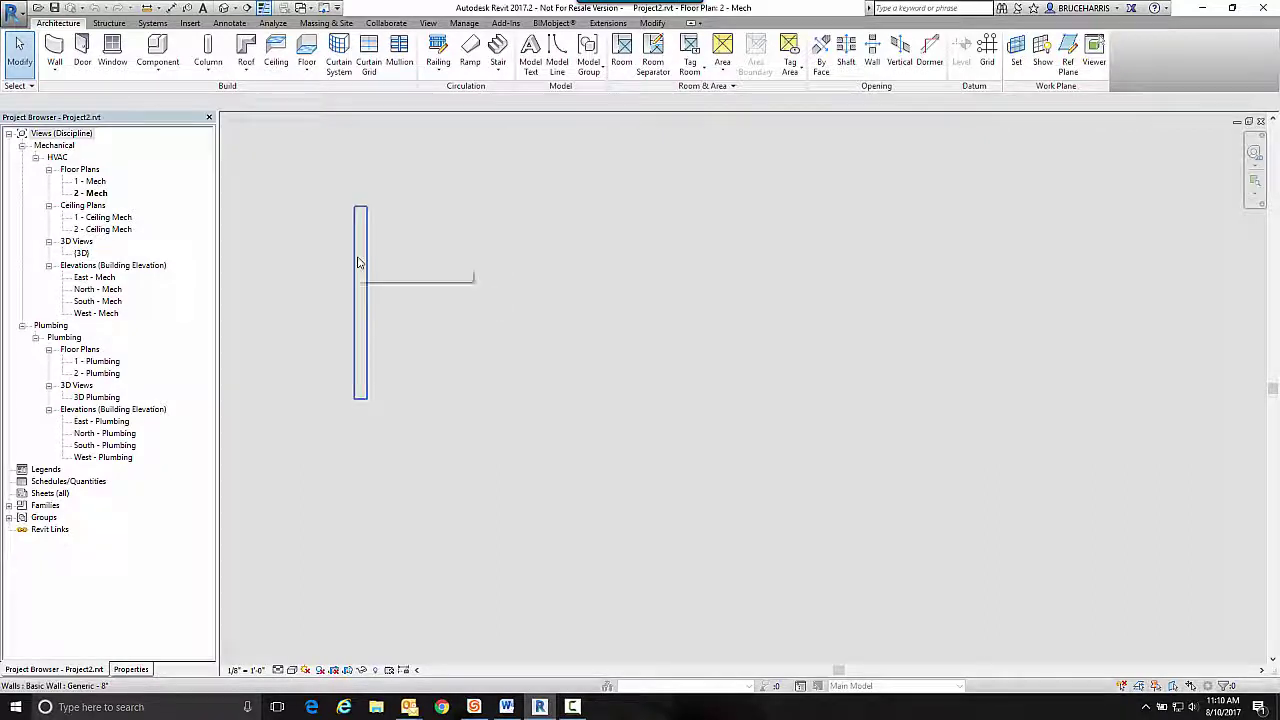
In Project2, place the mechanical equipment unit on the wall's right face about 3' 6" from its upper end, and close the project
click(152, 23)
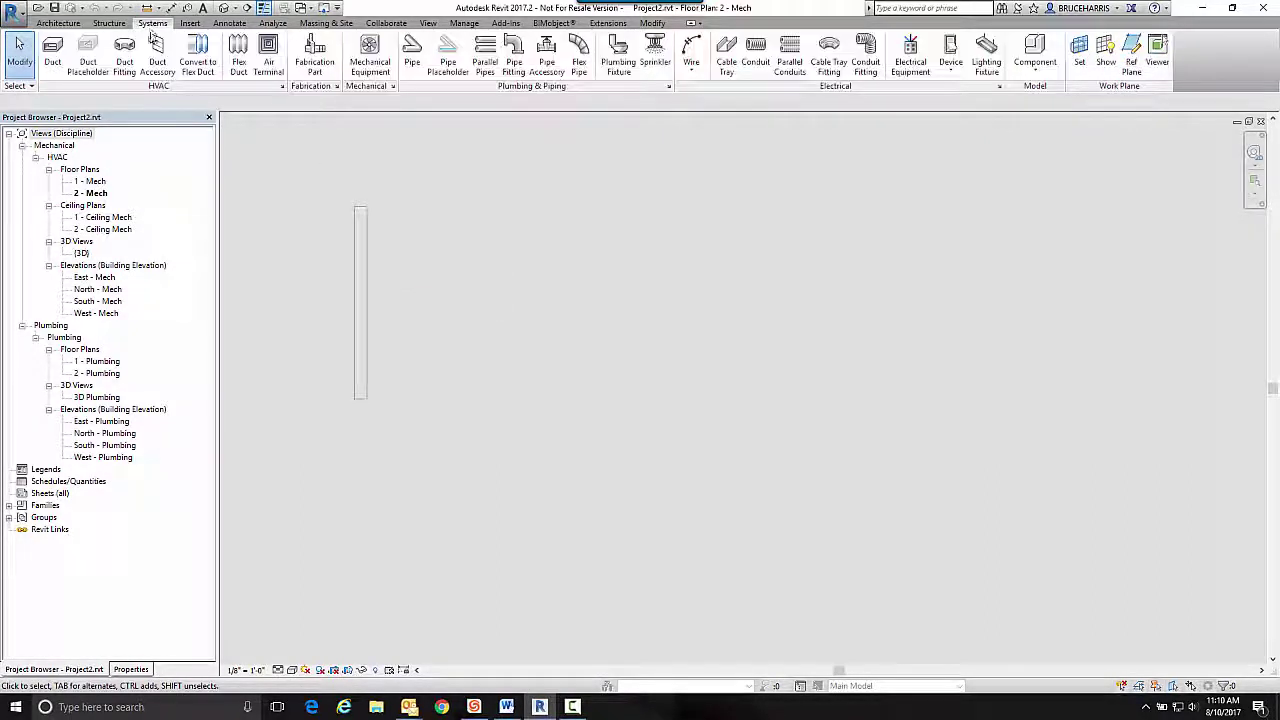
click(369, 55)
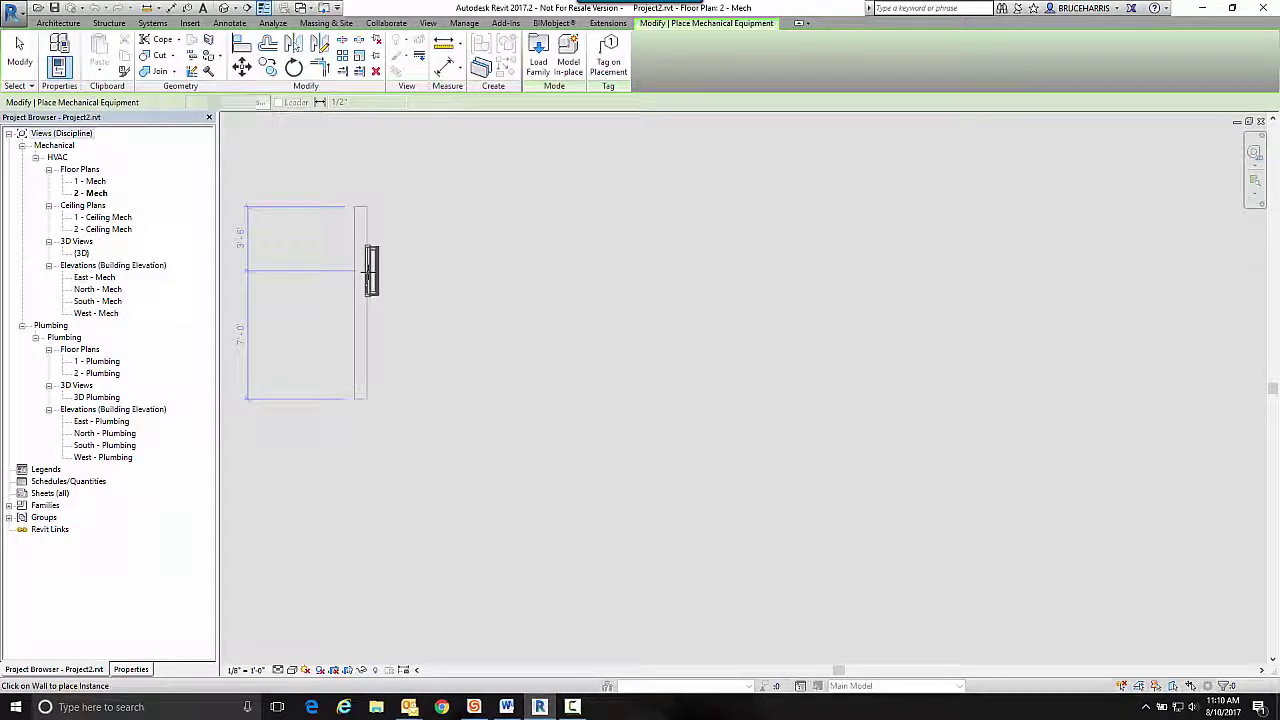
click(369, 270)
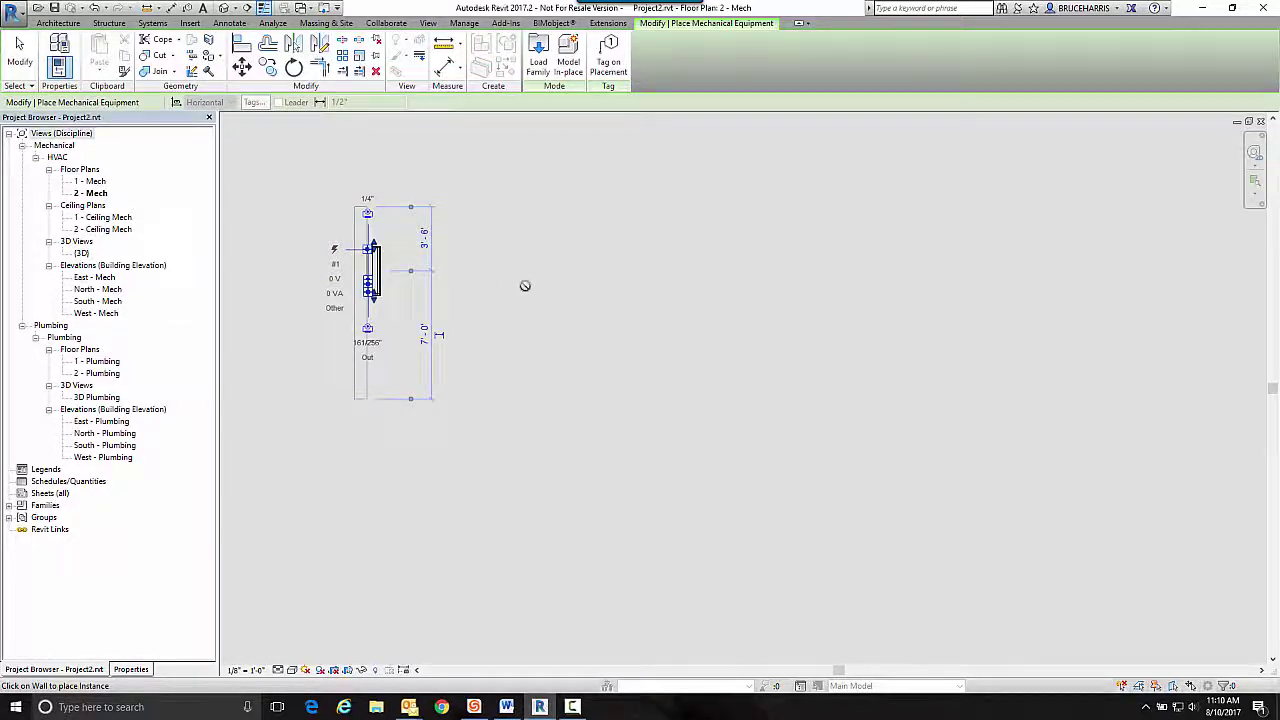
key(Escape)
key(Escape)
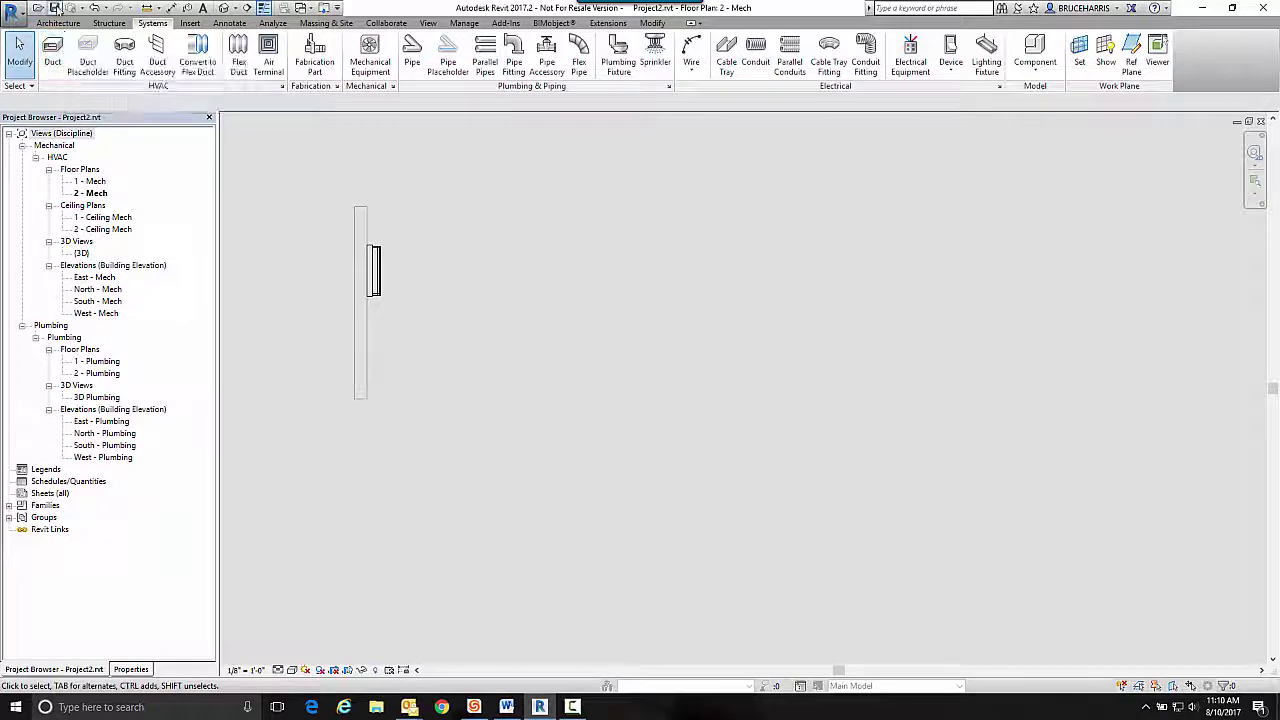
click(1261, 121)
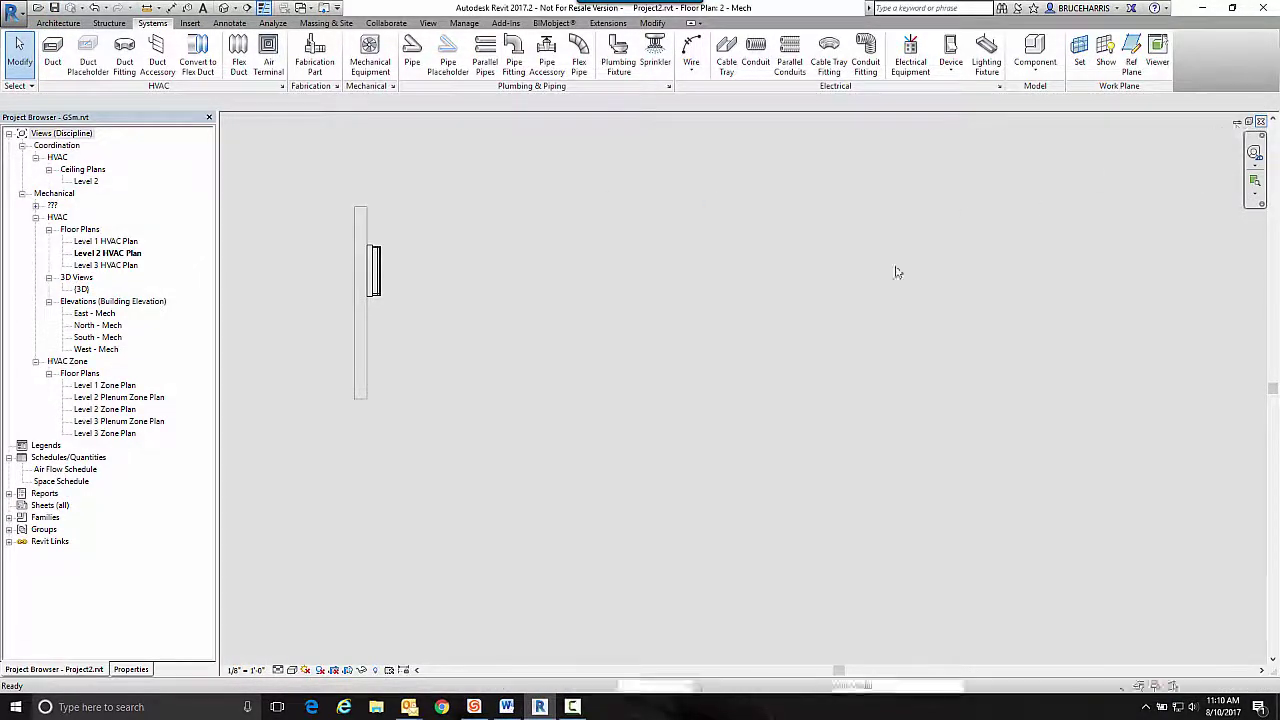
Link Project2.rvt from the Revit MEP 2017 Class Files folder into the GSm project with Auto - Origin to Origin positioning
scroll(458, 325, down, 3)
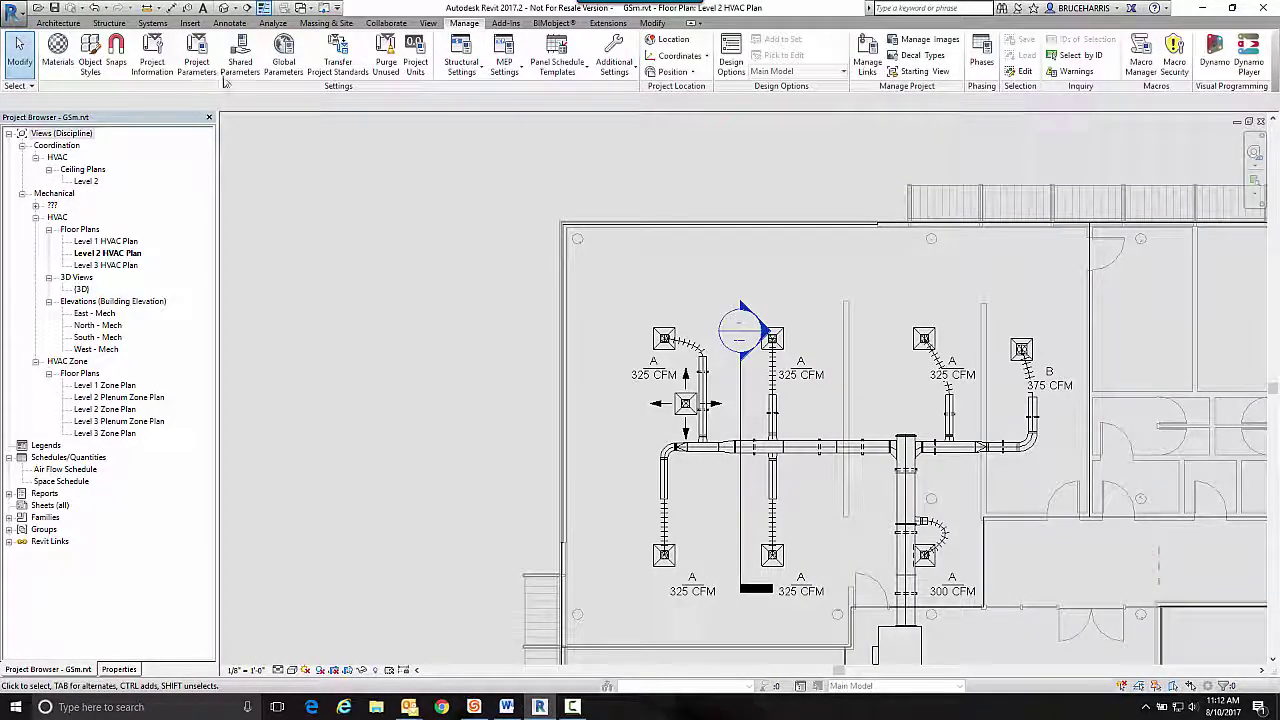
click(189, 24)
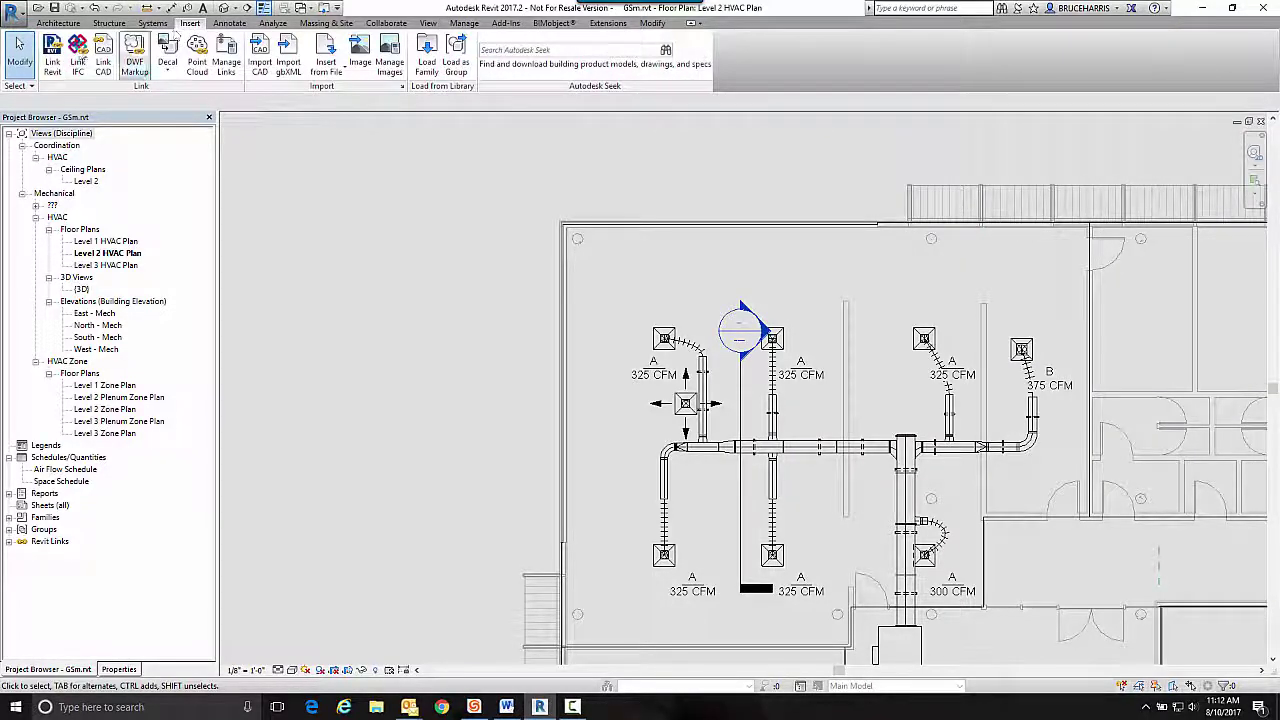
click(55, 52)
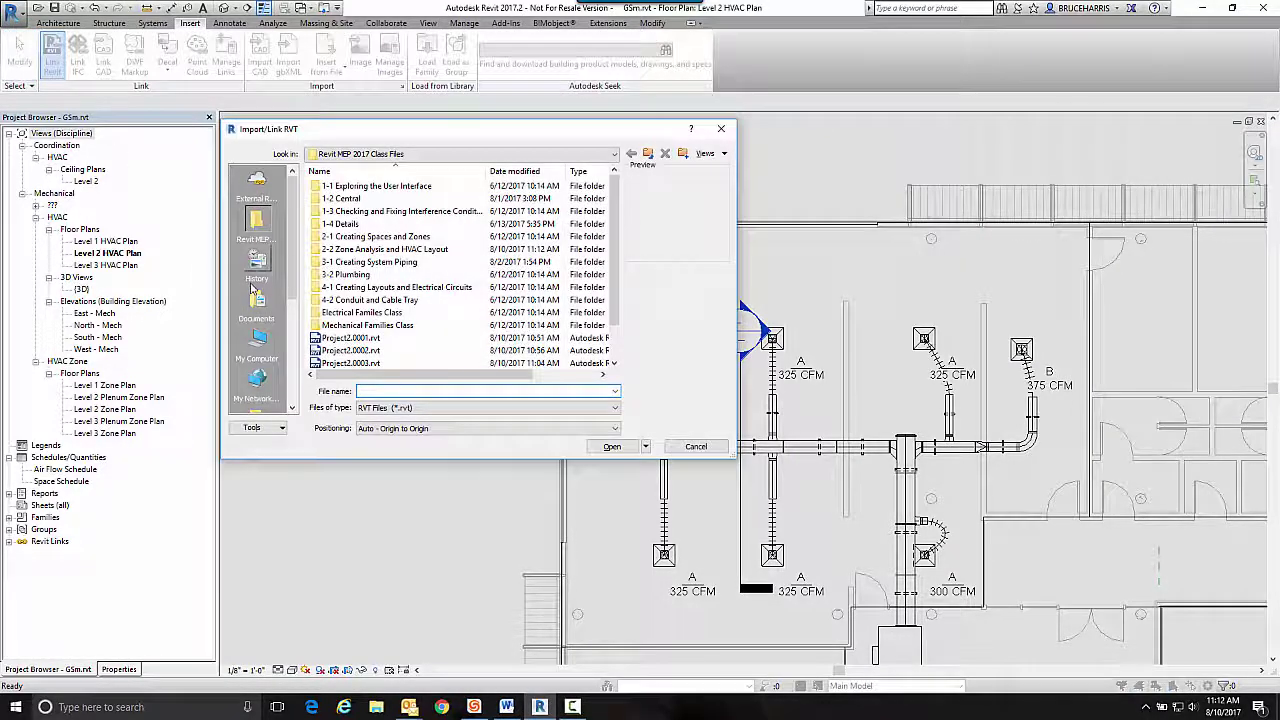
scroll(610, 230, down, 3)
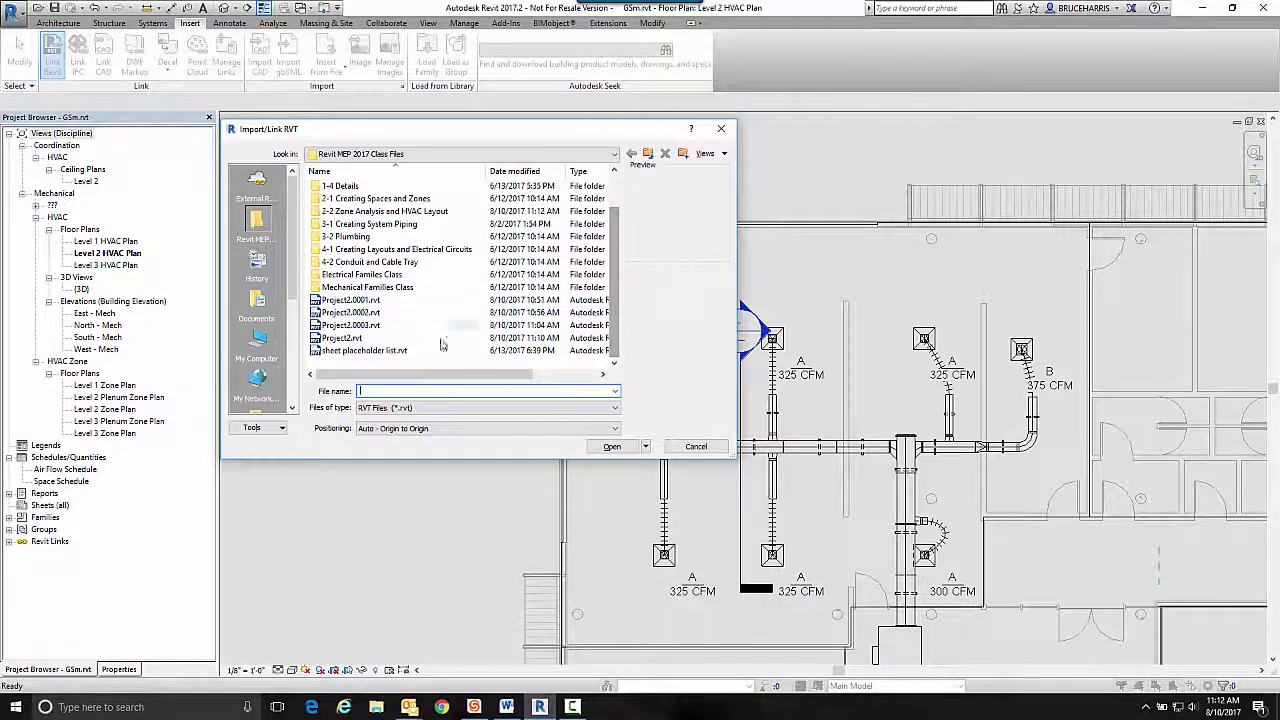
click(341, 338)
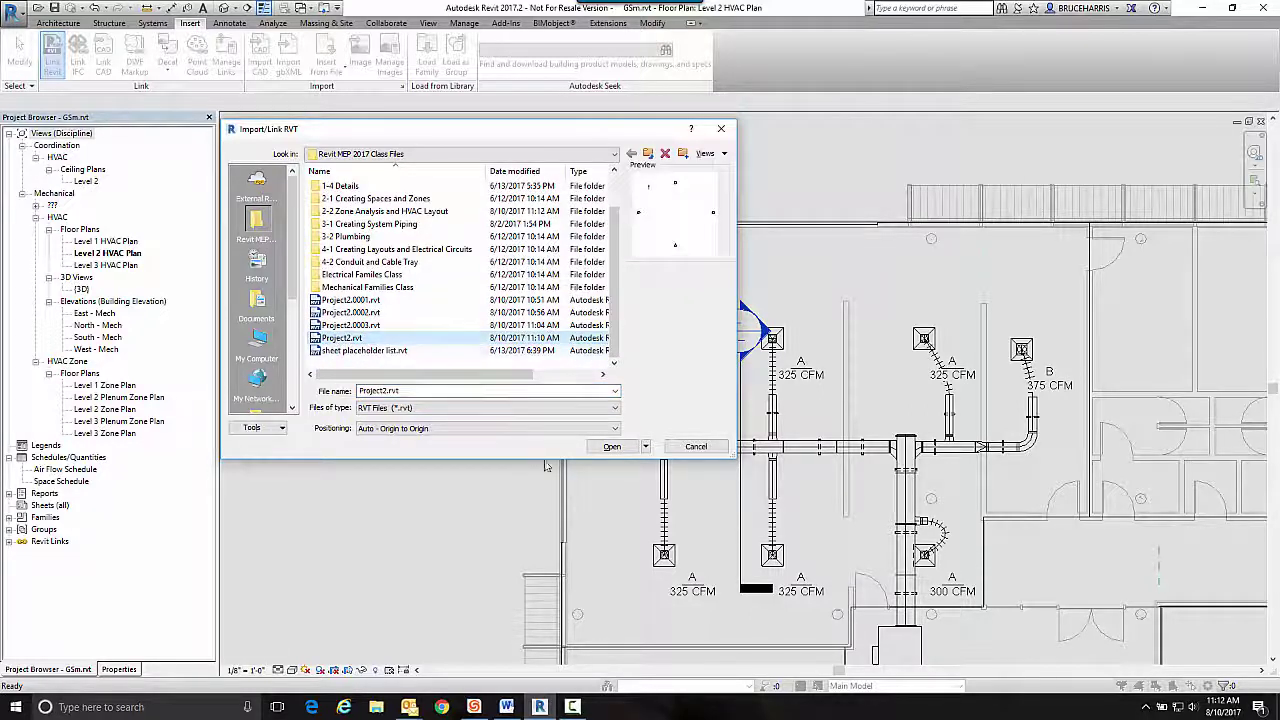
click(612, 447)
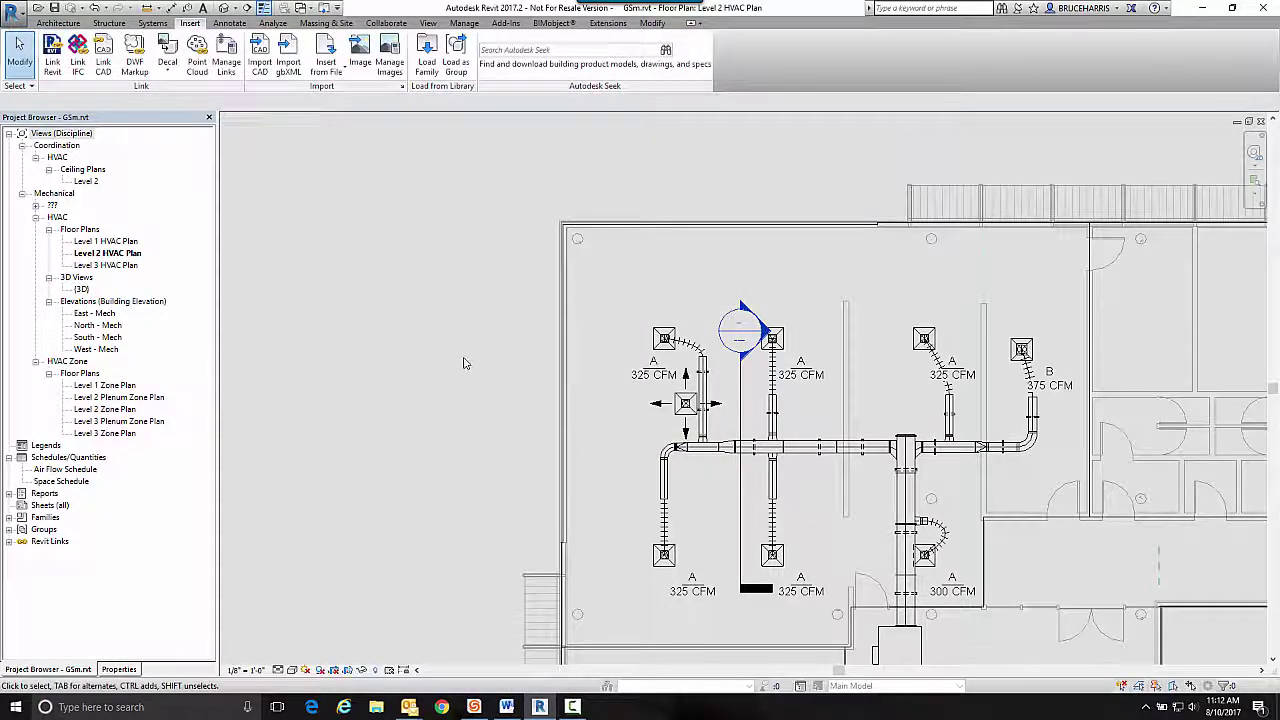
Copy/Monitor the mechanical equipment unit from the linked Project2.rvt into the current project and finish the Copy/Monitor session
scroll(463, 363, down, 4)
scroll(429, 506, up, 2)
middle_drag(429, 506, 420, 440)
scroll(423, 440, up, 5)
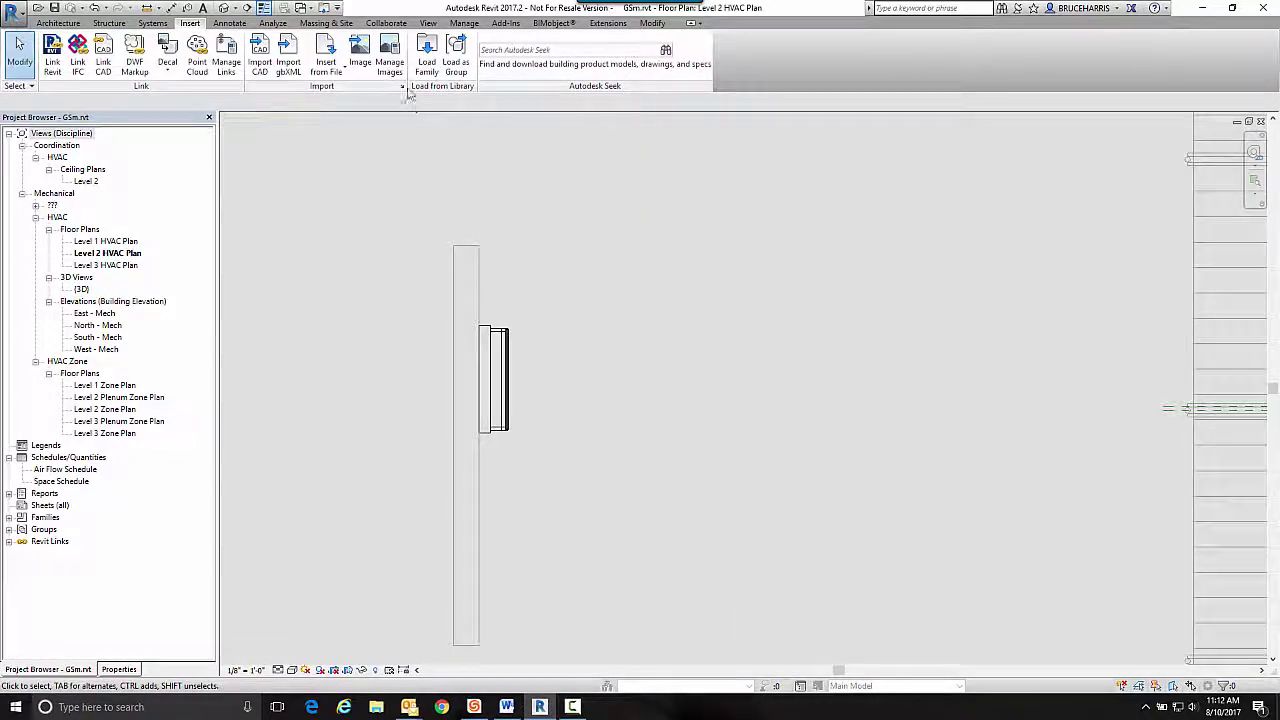
click(387, 23)
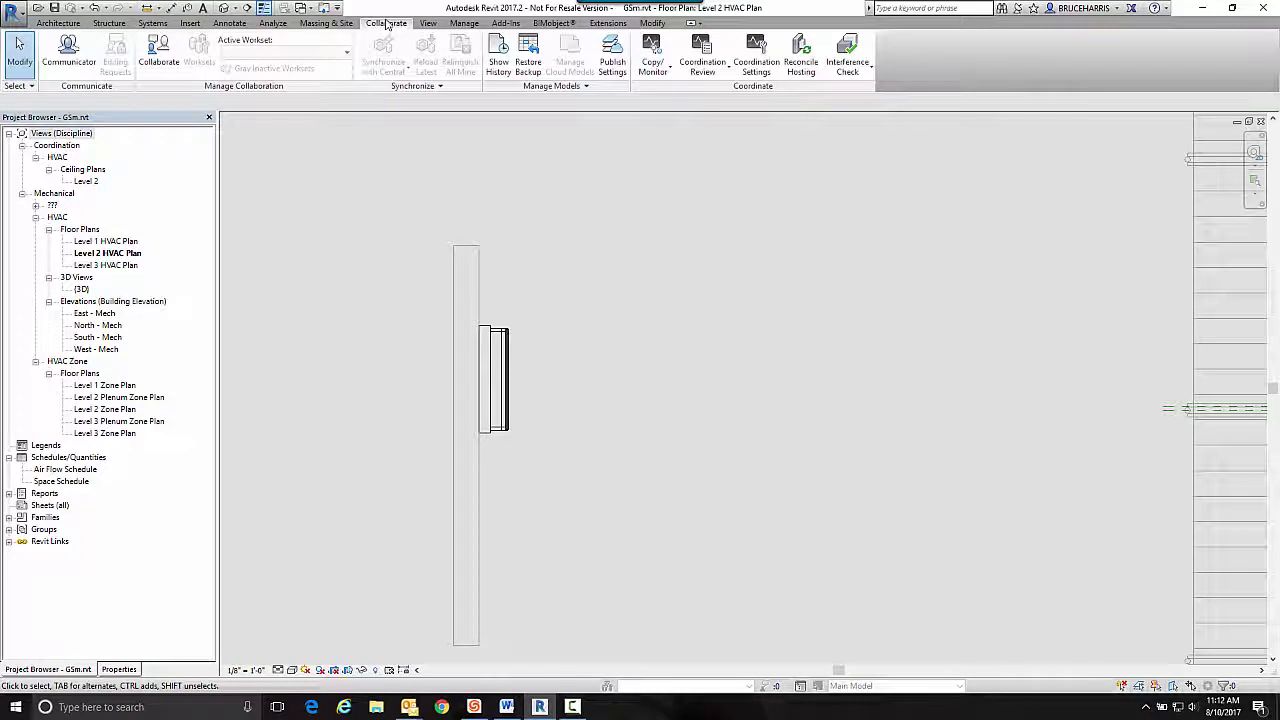
click(652, 62)
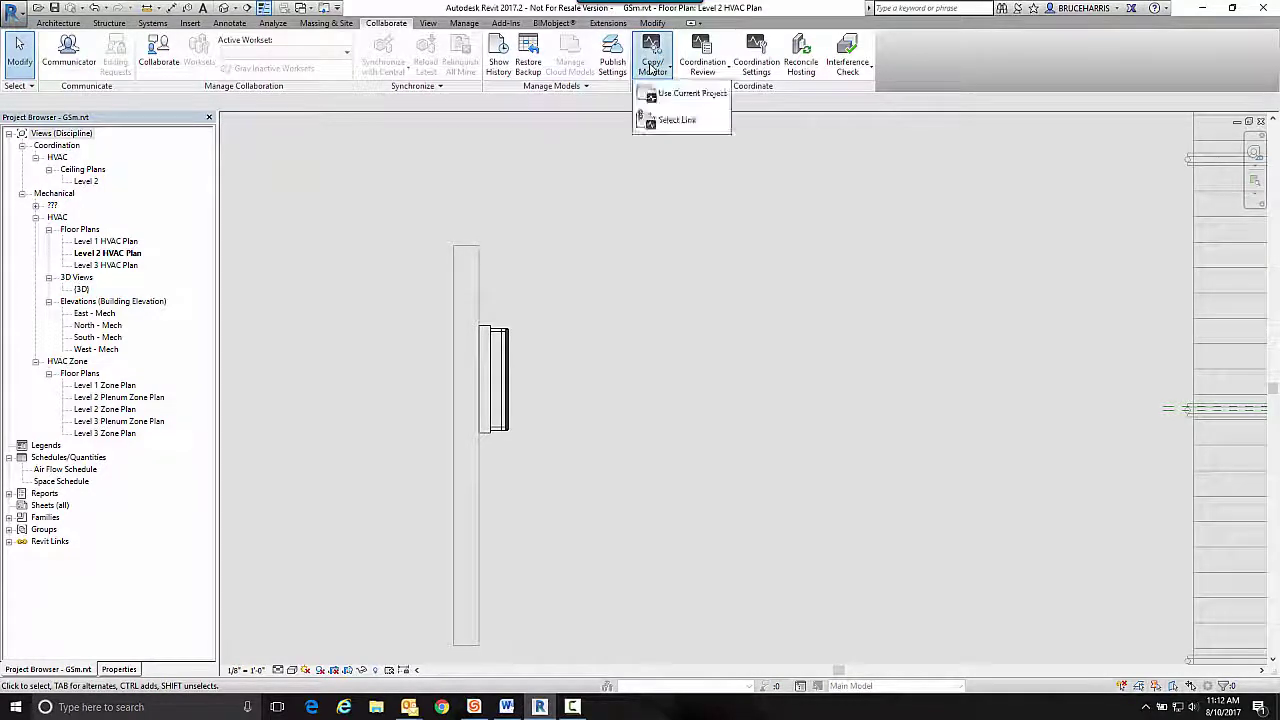
click(664, 120)
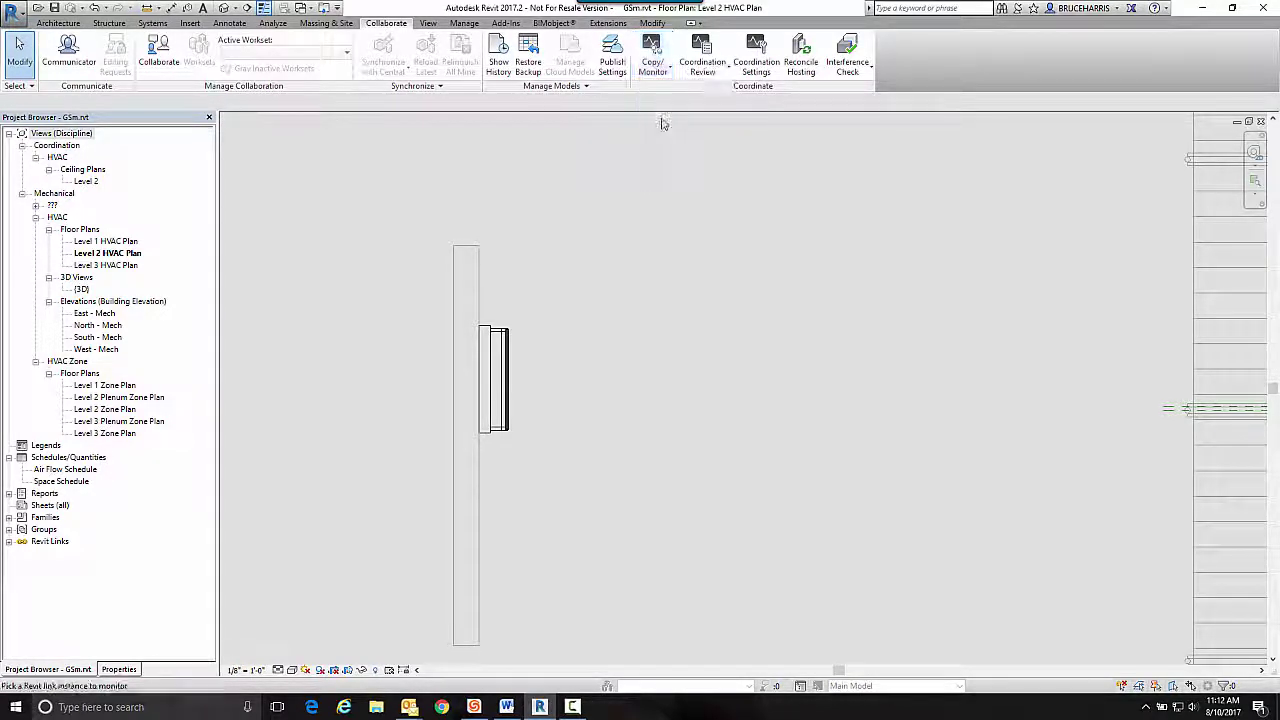
click(478, 274)
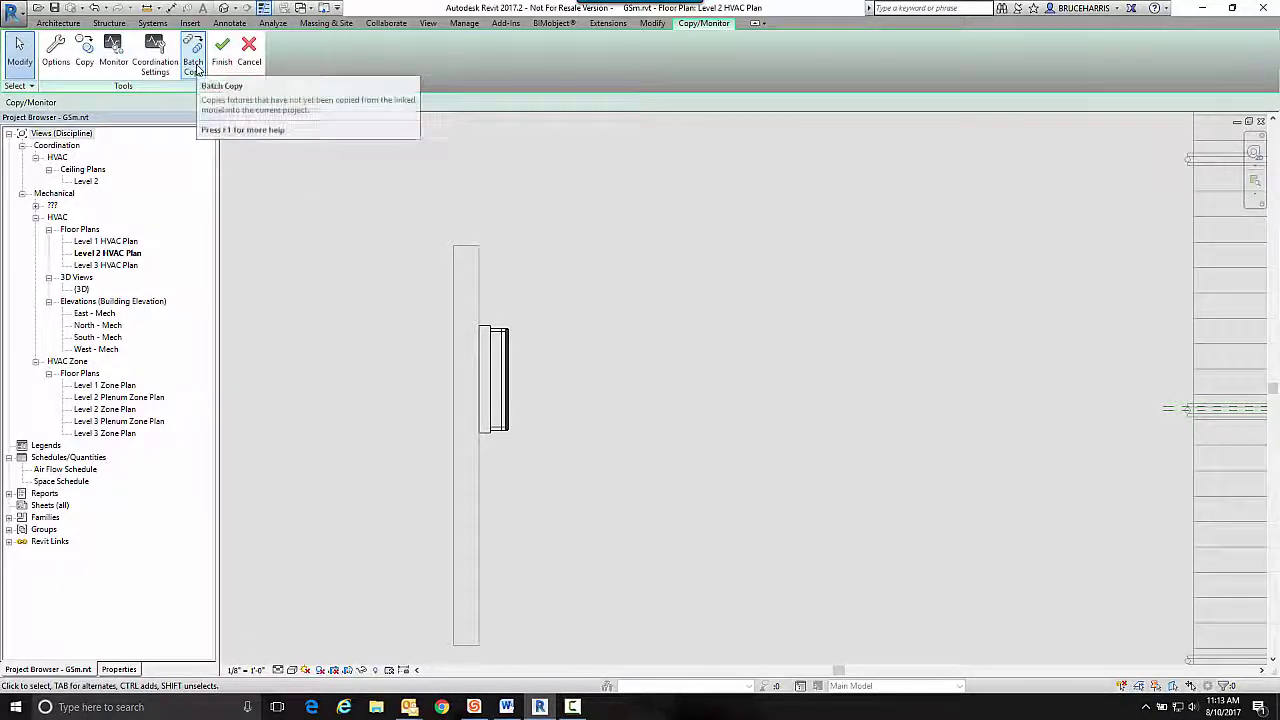
click(85, 50)
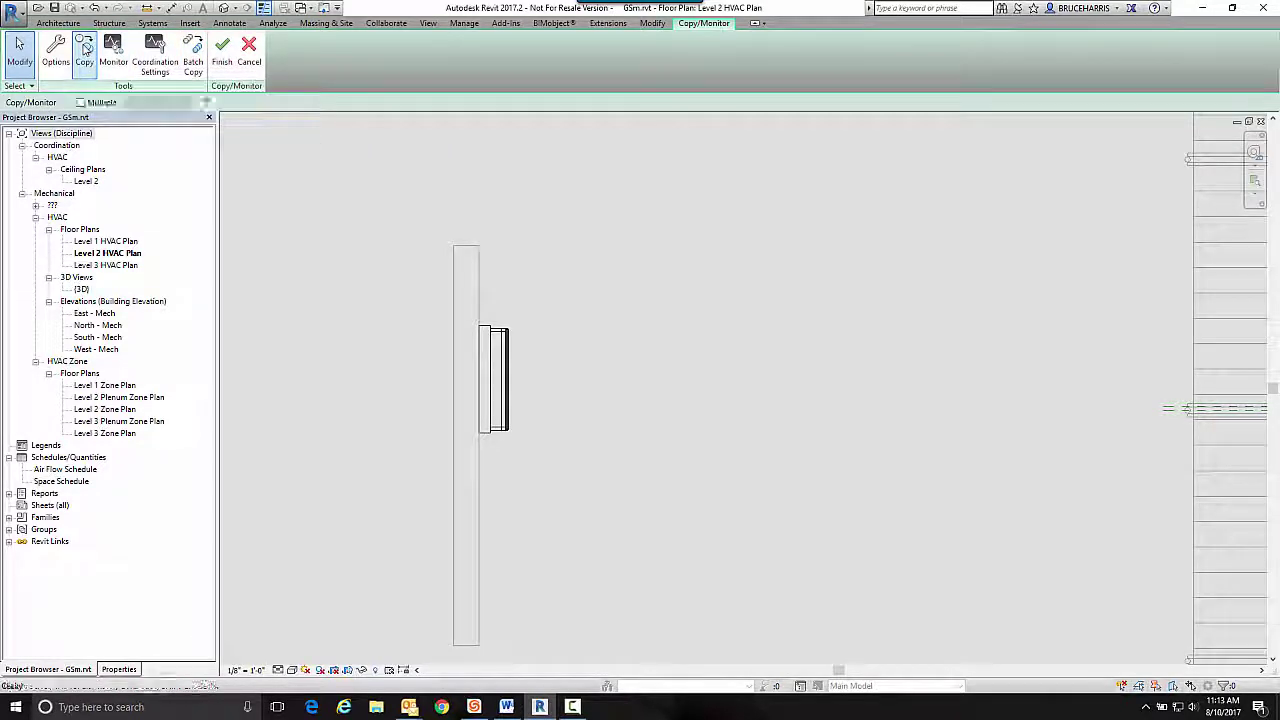
click(497, 338)
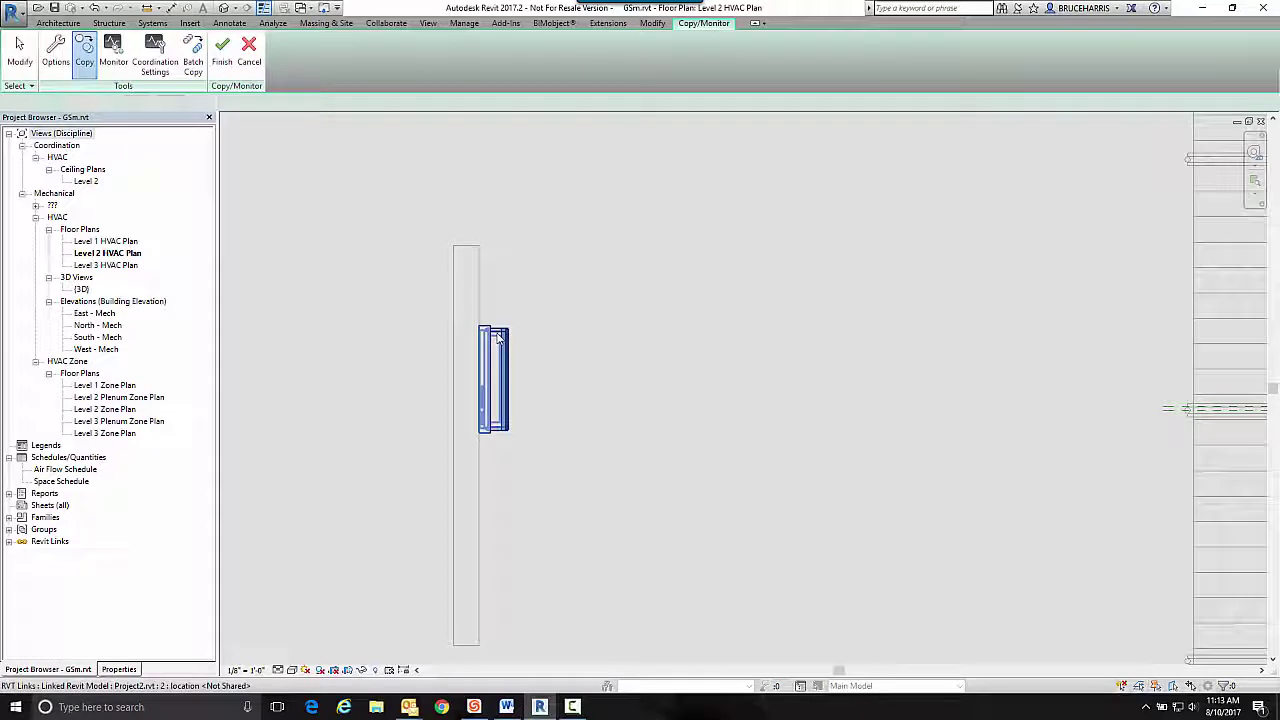
click(222, 60)
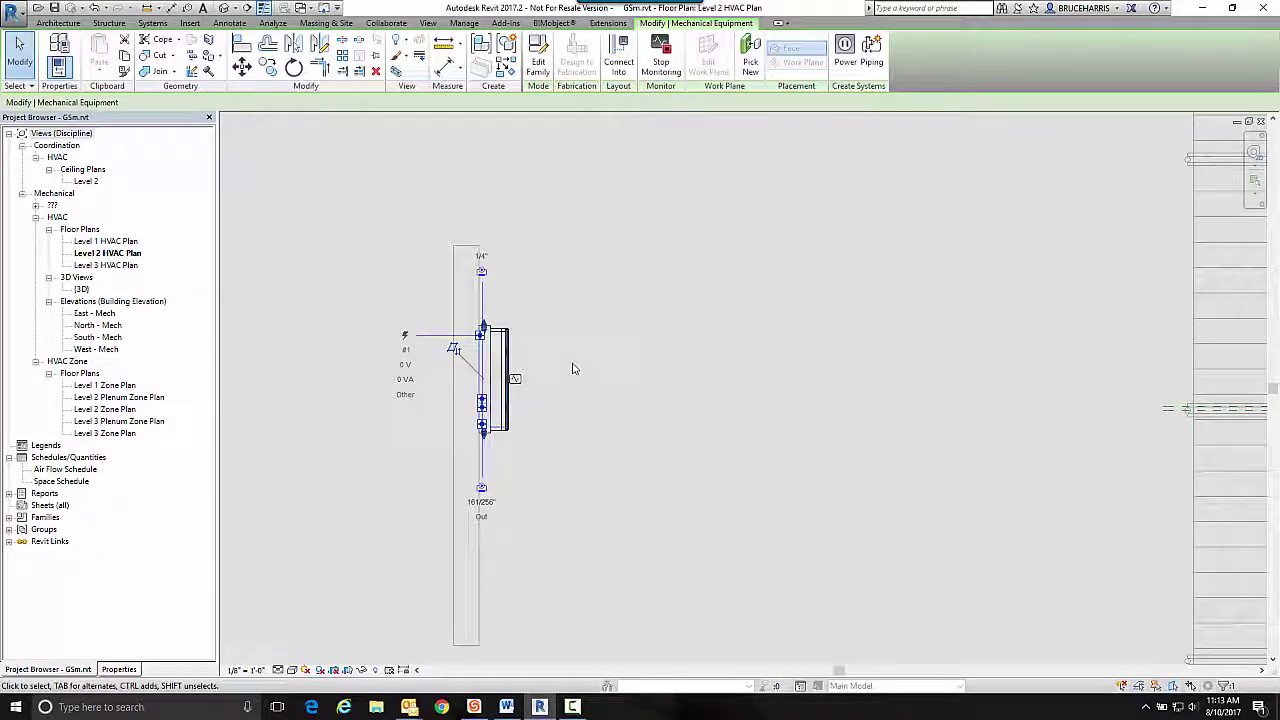
Place a PKFY-P15VBM-E_220V_50Hz mechanical equipment unit on the lower vertical face of the linked building's horizontal interior wall, near its midpoint
scroll(573, 369, down, 5)
middle_drag(646, 300, 432, 380)
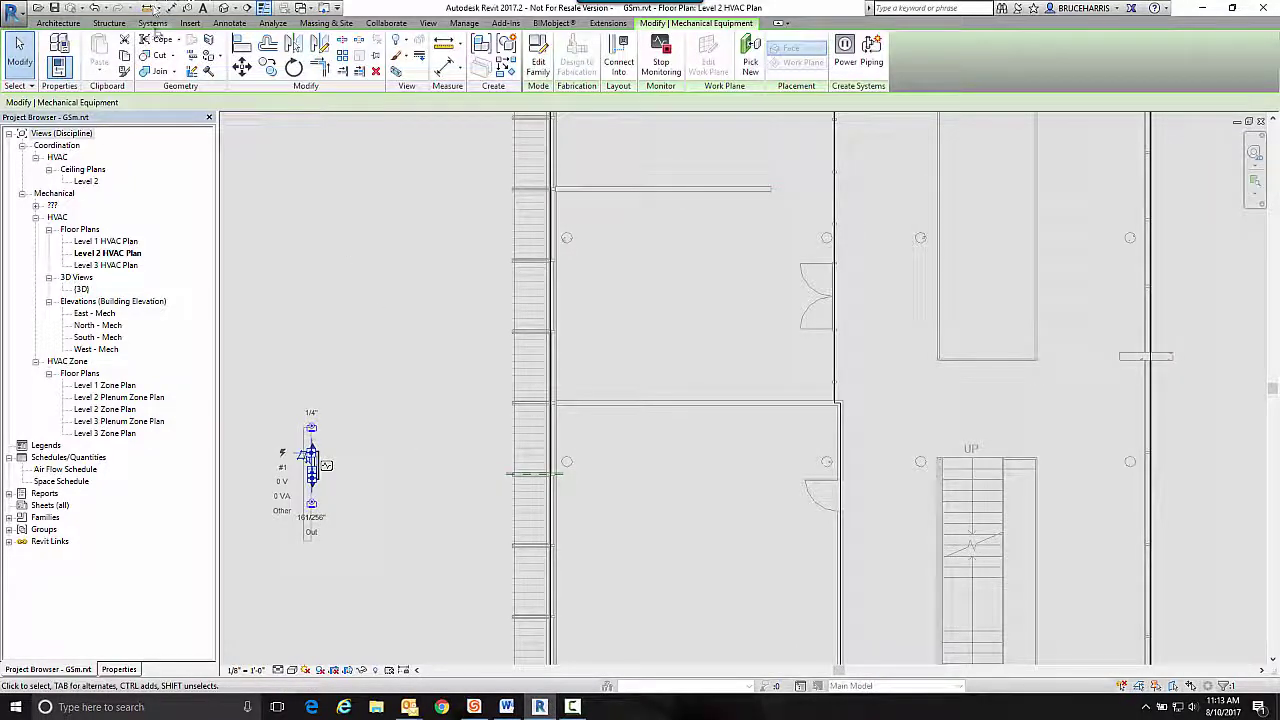
click(152, 23)
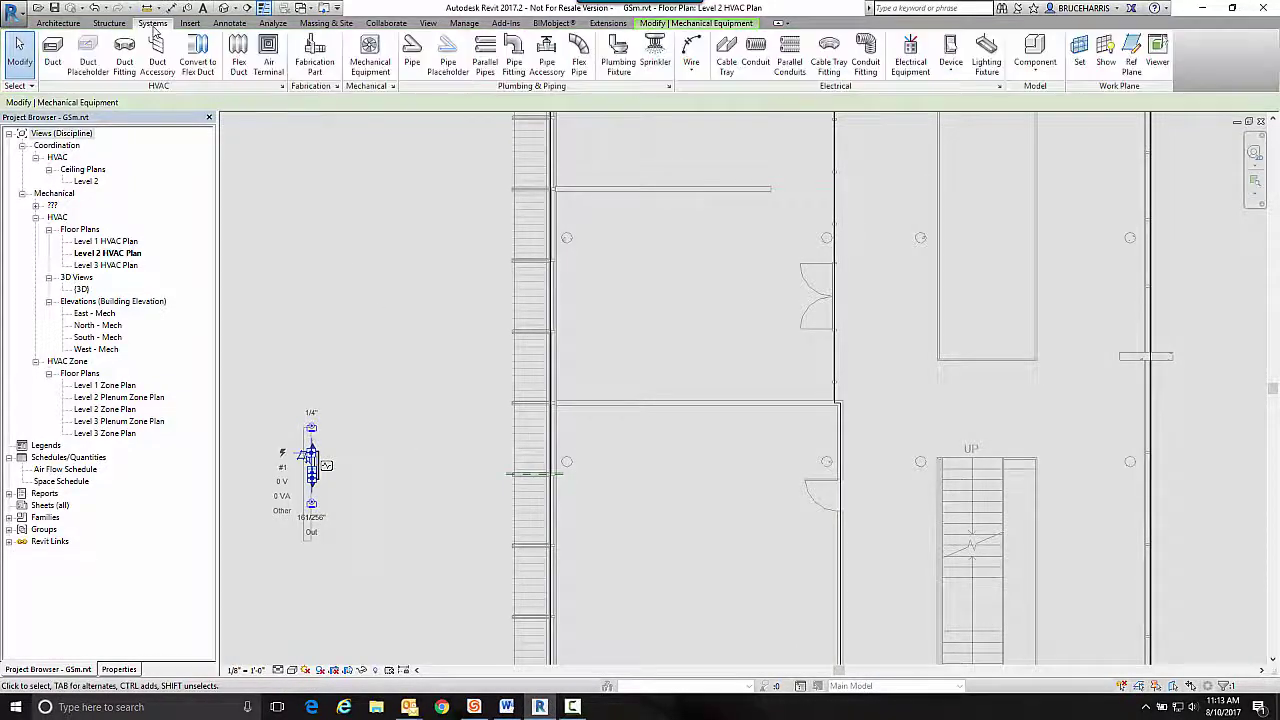
click(370, 62)
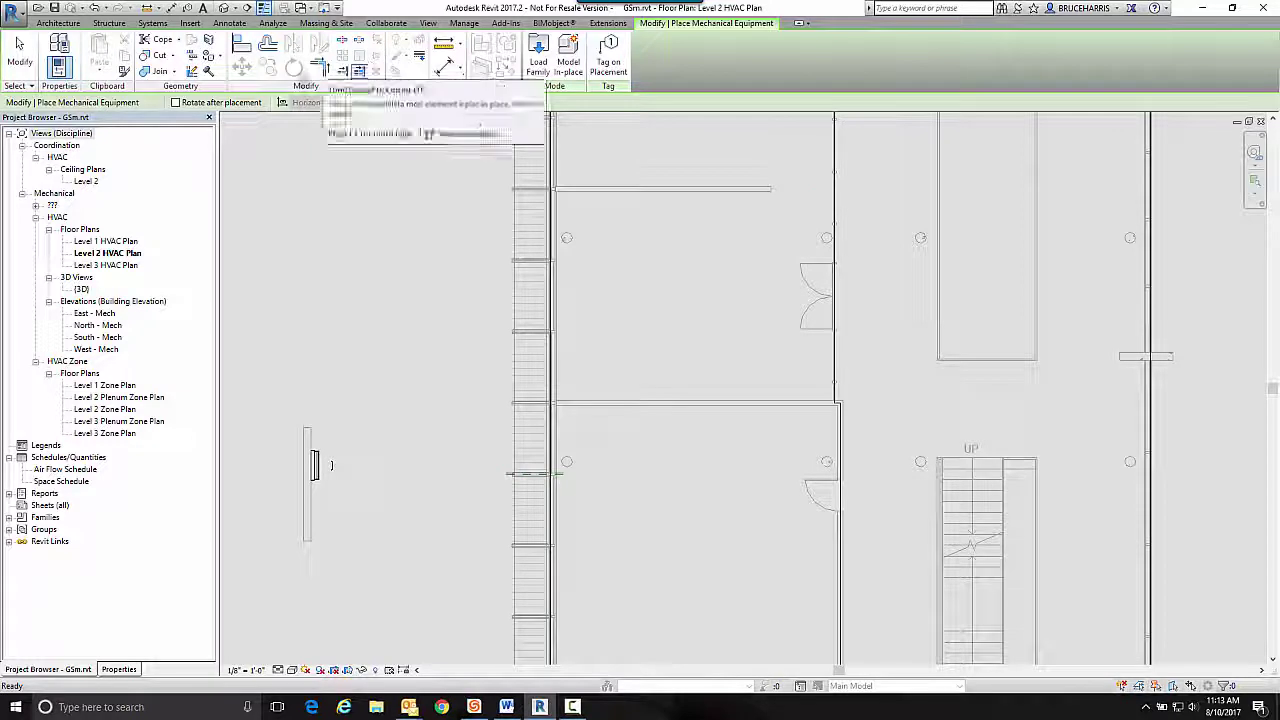
click(119, 669)
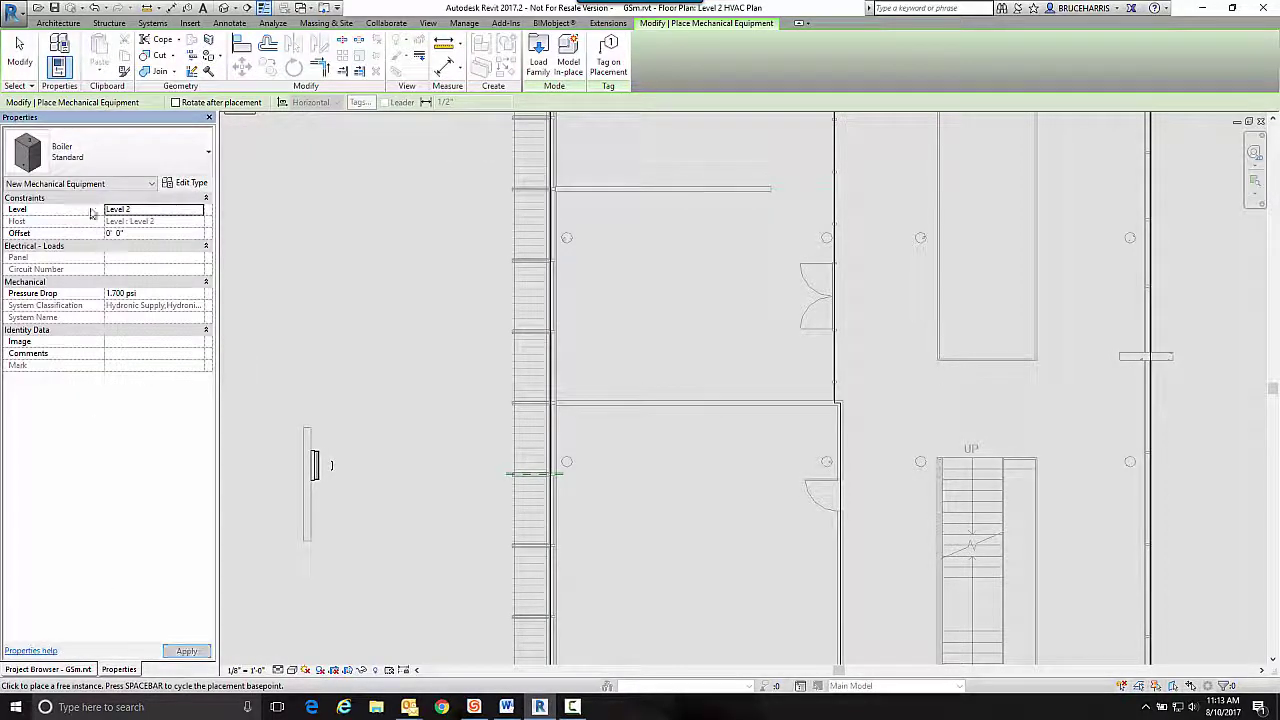
click(100, 150)
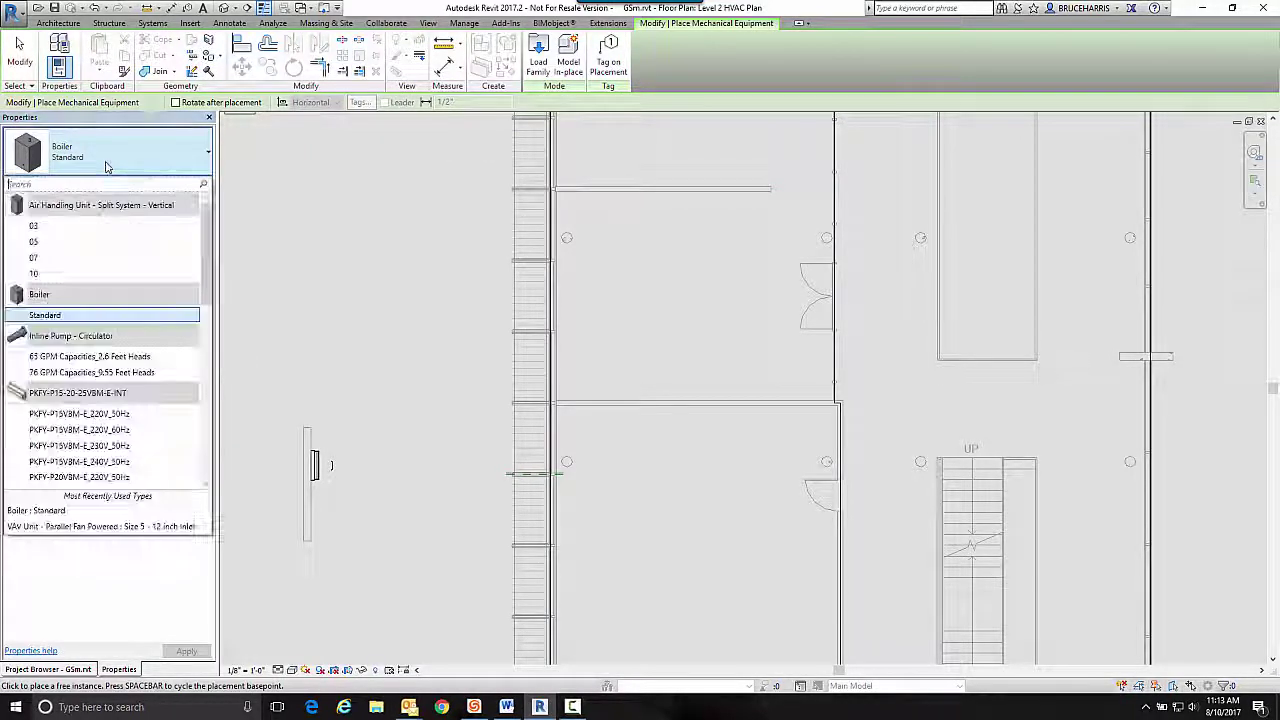
click(79, 413)
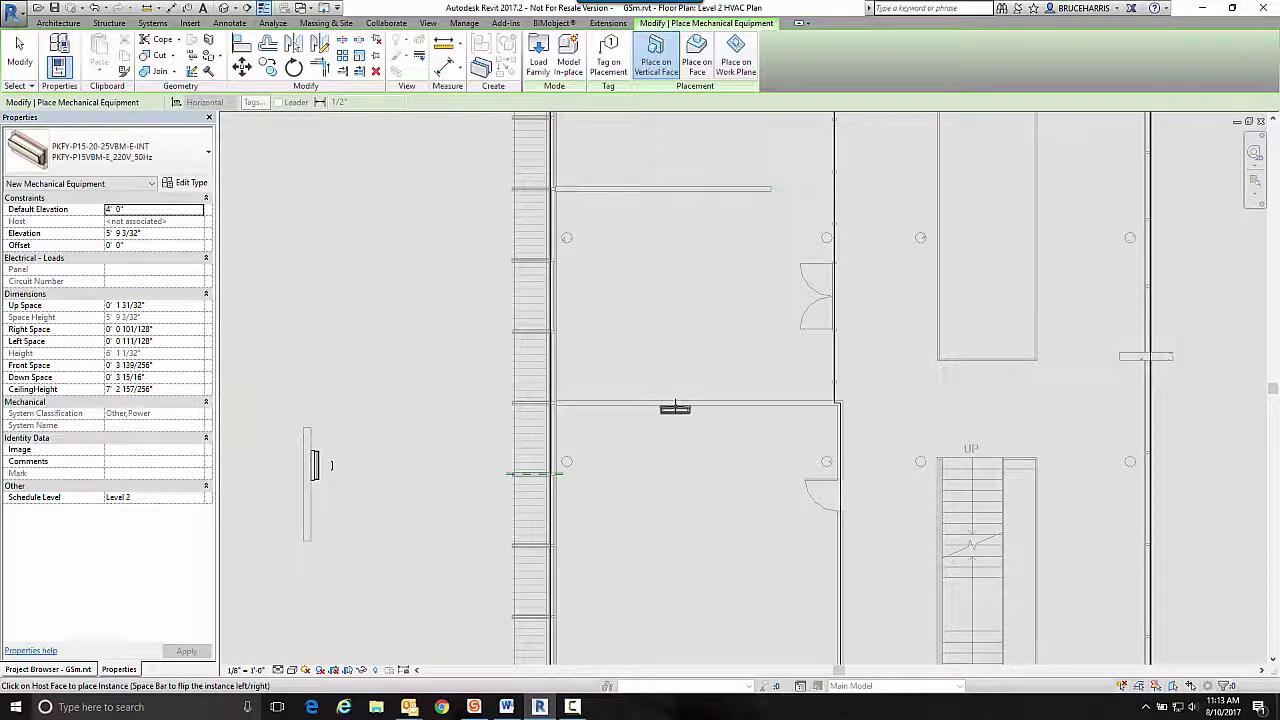
click(674, 406)
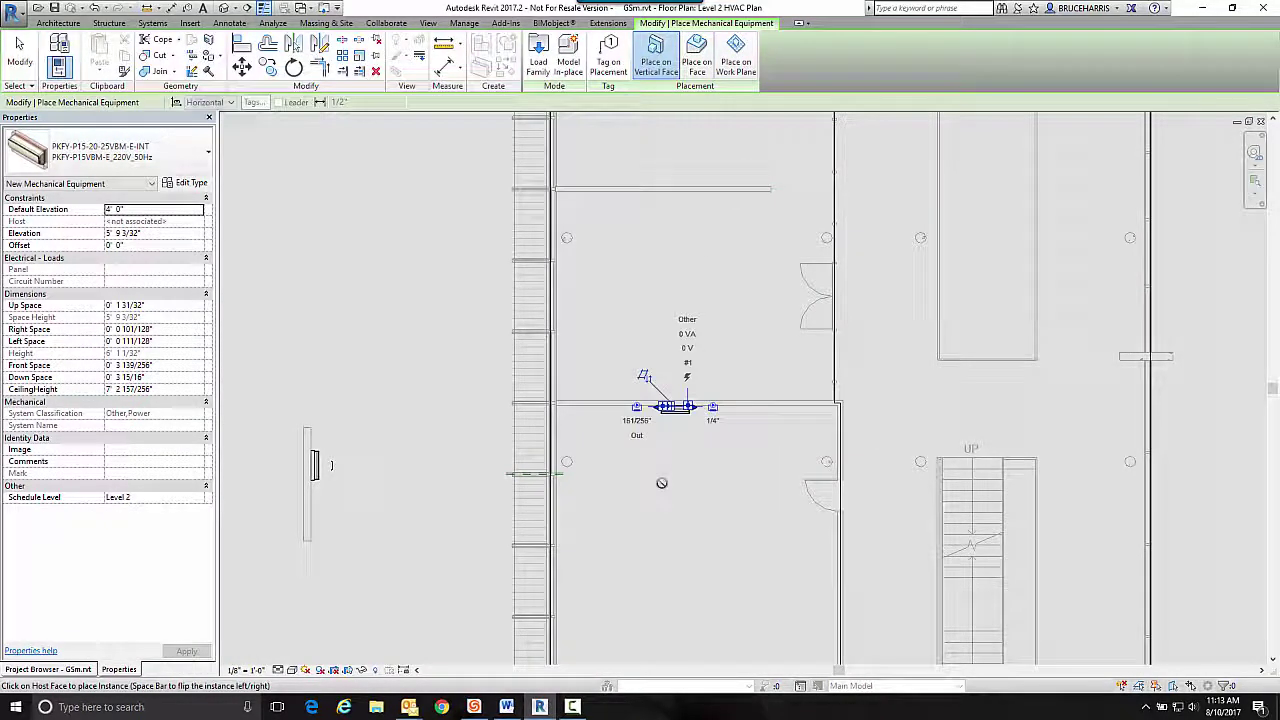
key(Escape)
key(Escape)
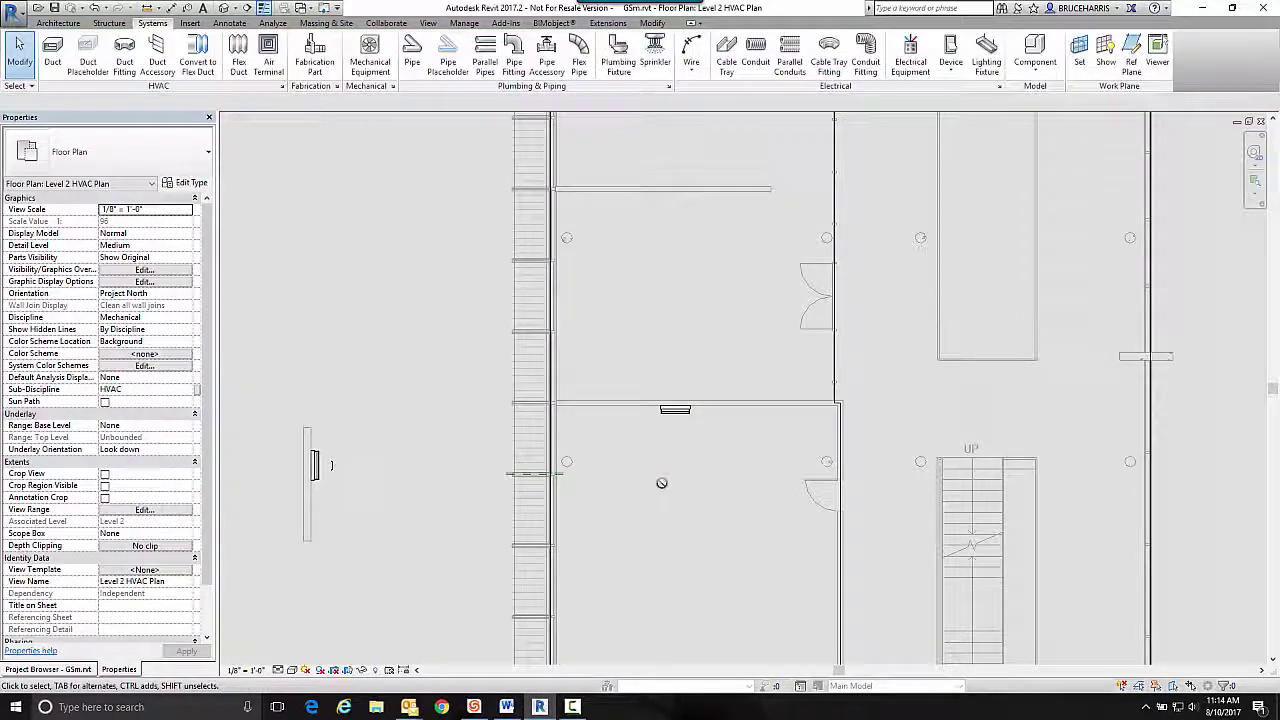